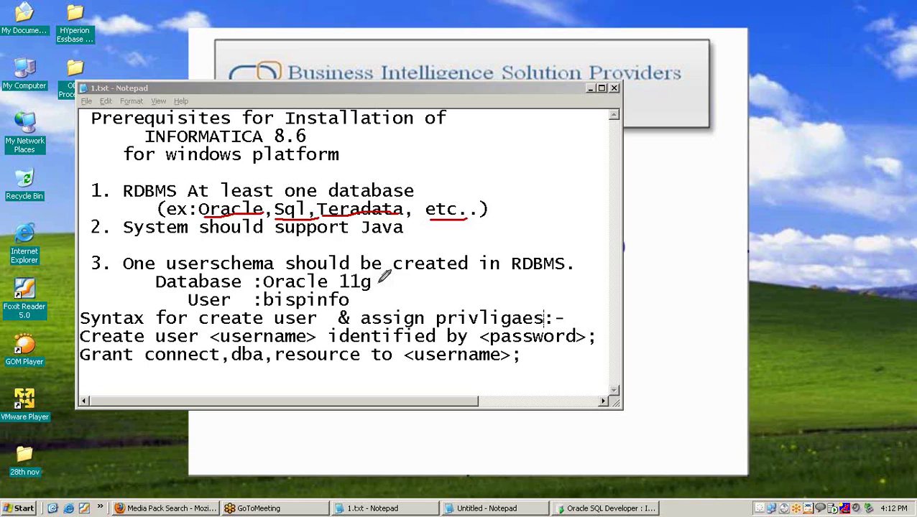
left_click_drag(266, 308, 352, 308)
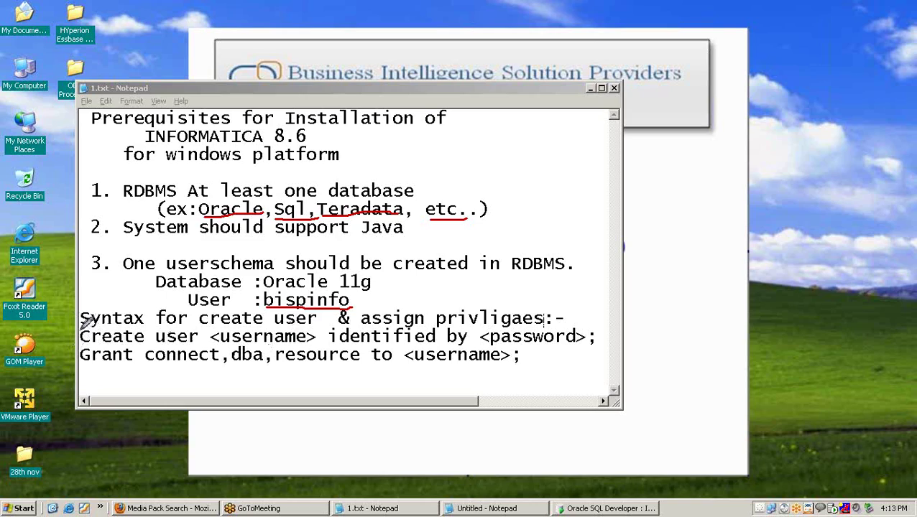
left_click_drag(80, 329, 82, 370)
Put away the prerequisites notes and launch SQL Developer from the OraDb11g_home1 application development programs.
left_click(590, 88)
left_click(20, 508)
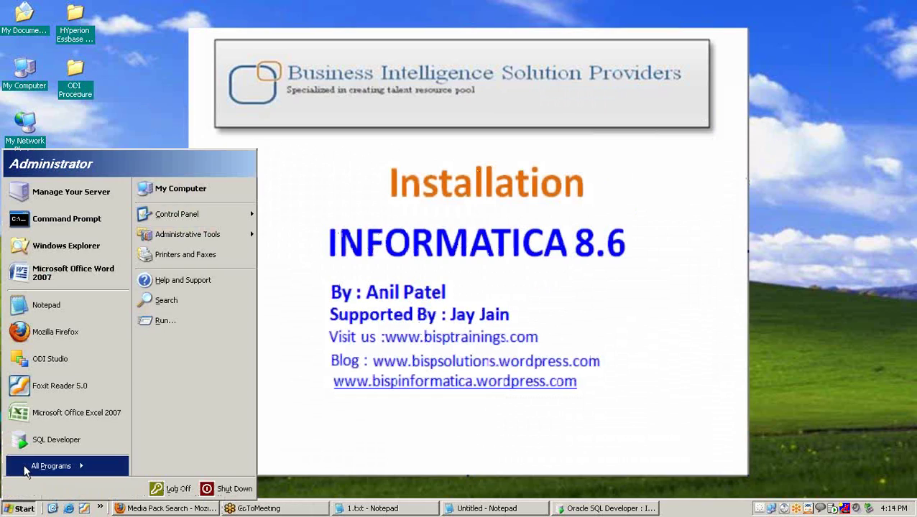
mouse_move(24, 464)
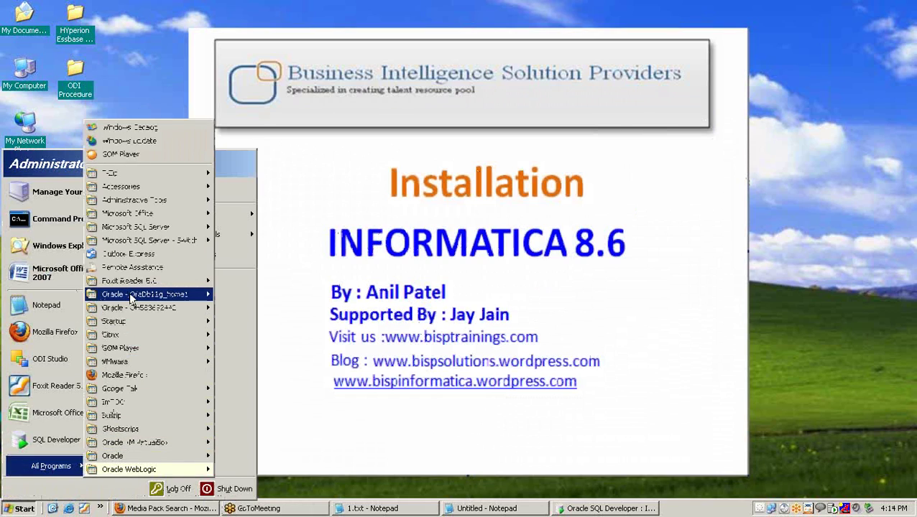
mouse_move(133, 299)
mouse_move(241, 300)
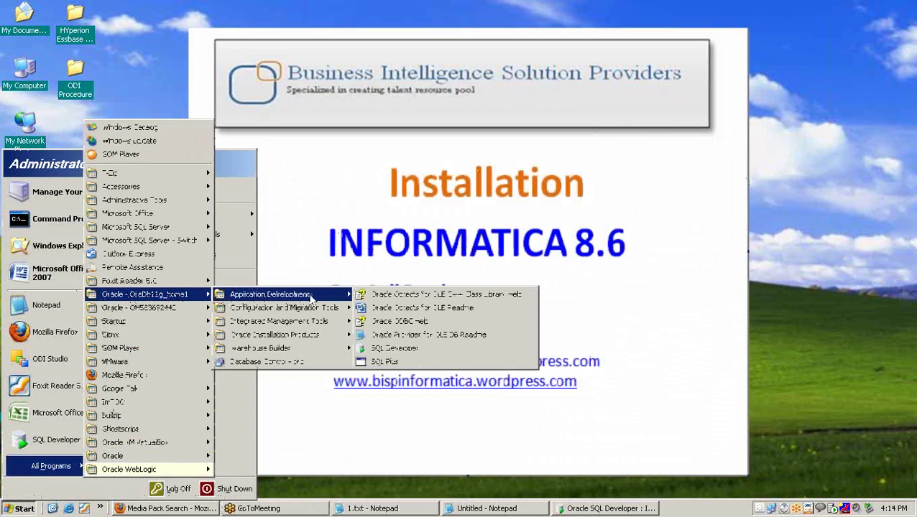
left_click(386, 349)
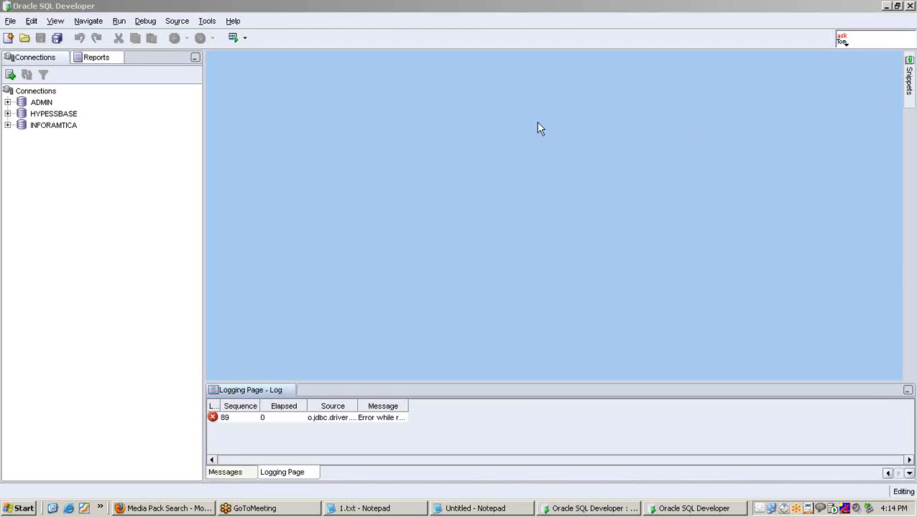
Connect to the INFORAMTICA database connection by entering the account password, and make its empty SQL worksheet ready for input.
left_click(7, 125)
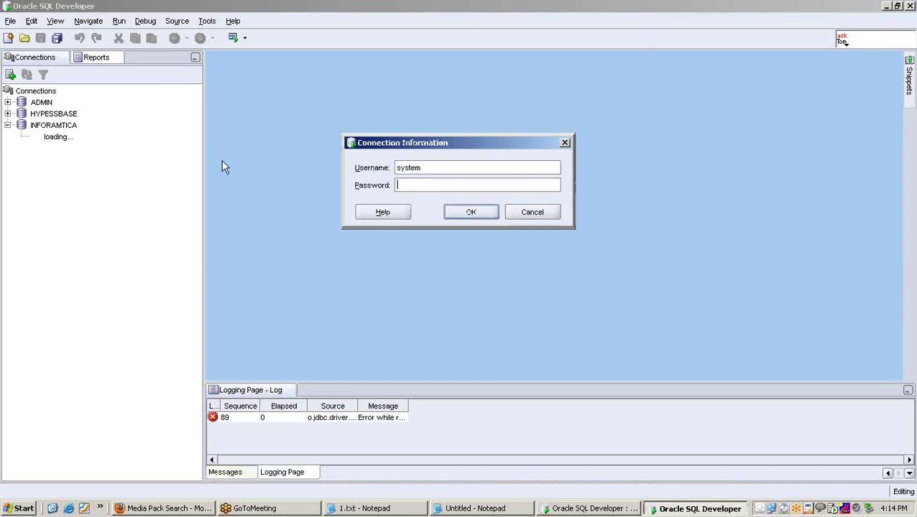
type("*****")
key("Return")
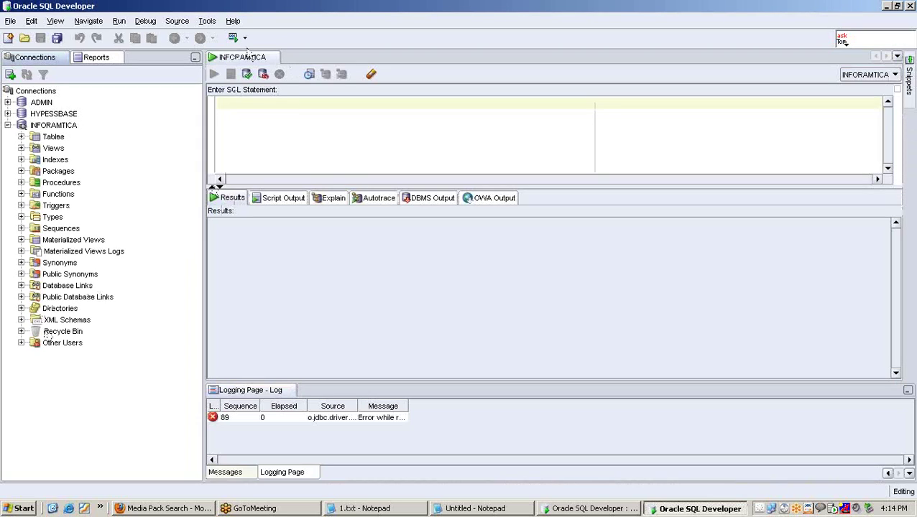
left_click(275, 106)
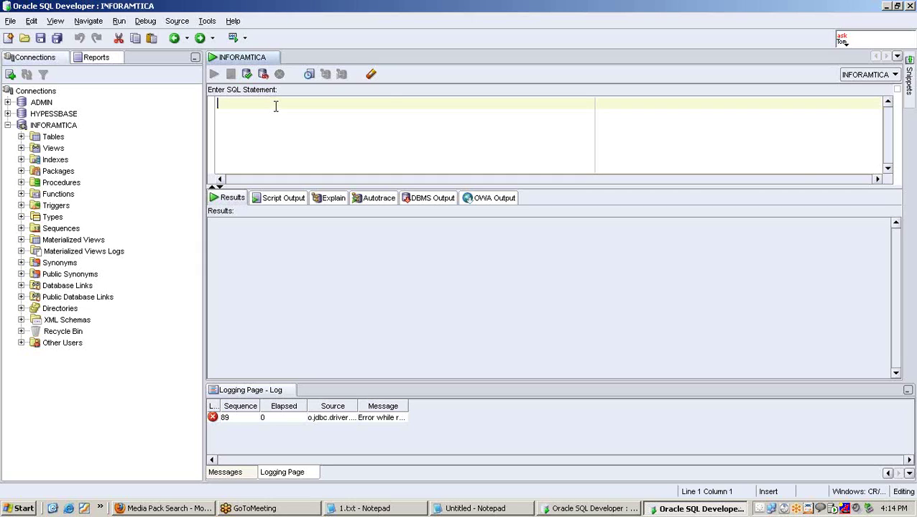
Switch to the 1.txt notes in Notepad and review the syntax for creating a user and granting privileges.
key("alt+Tab")
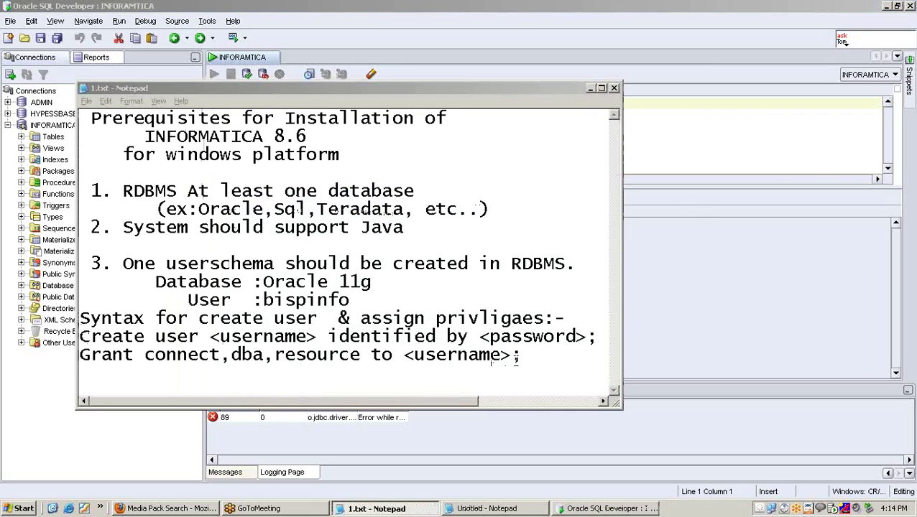
left_click_drag(588, 335, 81, 336)
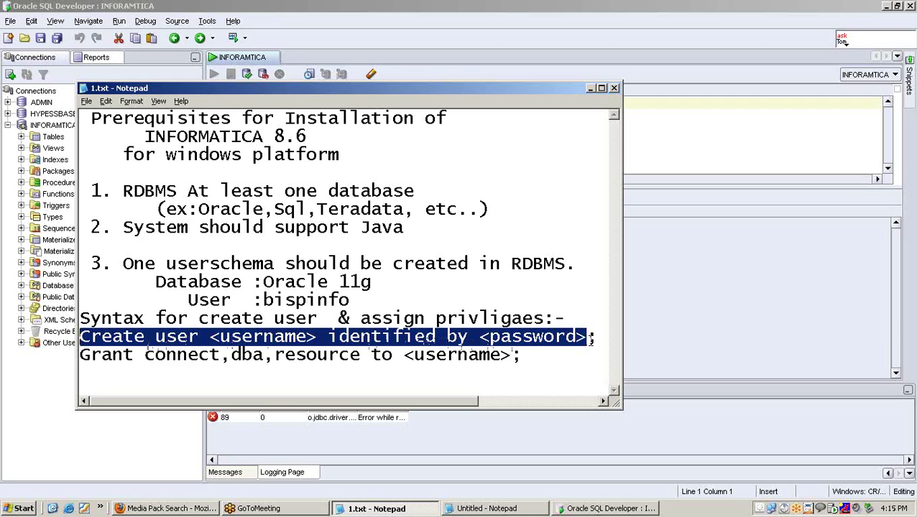
left_click_drag(80, 354, 369, 366)
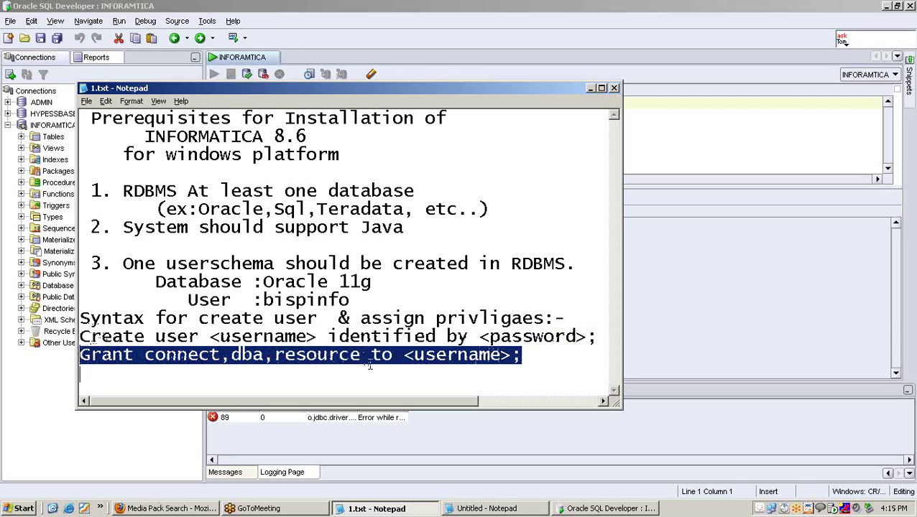
left_click(131, 361)
left_click_drag(79, 355, 523, 354)
Switch back to SQL Developer and run a create user statement for bispinfo, identified by the user's password.
left_click(764, 134)
type(";")
left_click_drag(217, 104, 426, 104)
left_click(222, 104)
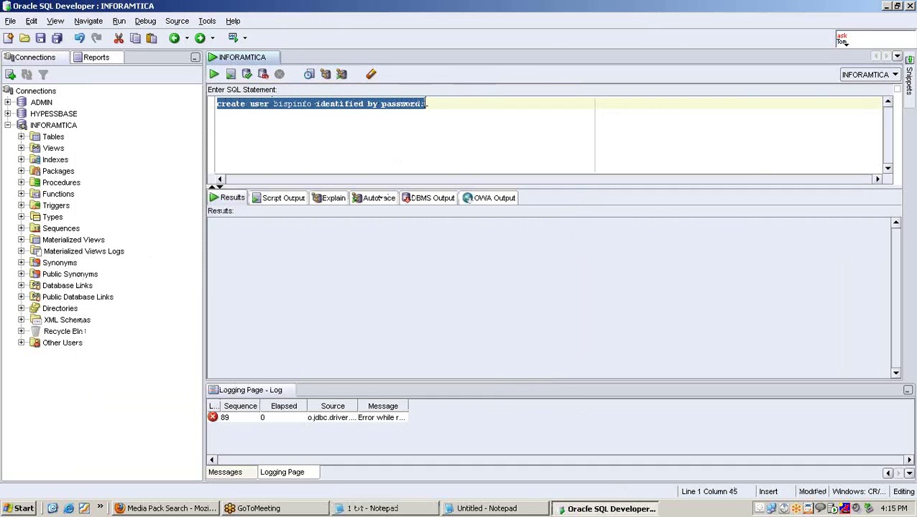
left_click(439, 124)
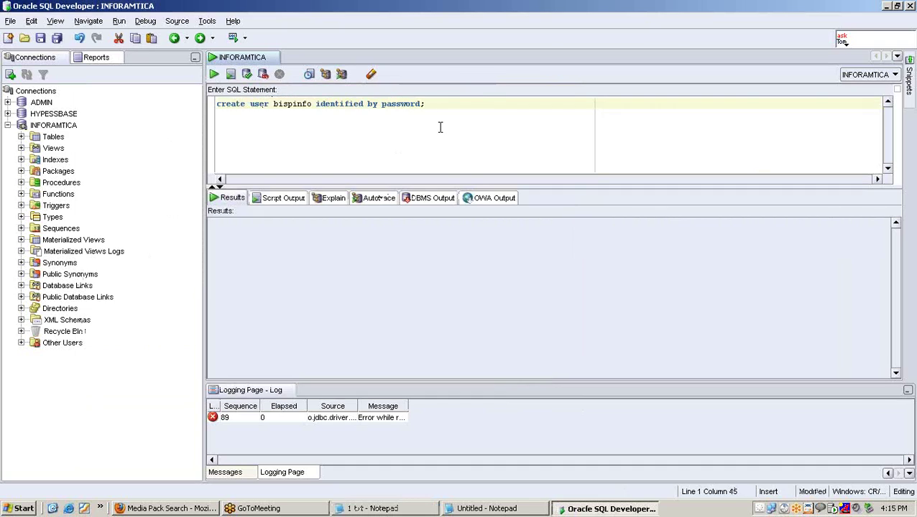
left_click(230, 75)
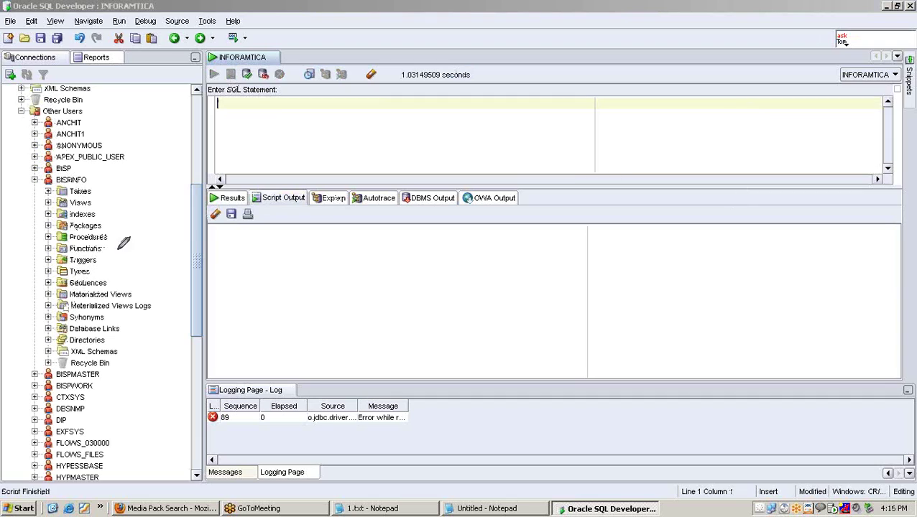
left_click_drag(22, 181, 92, 177)
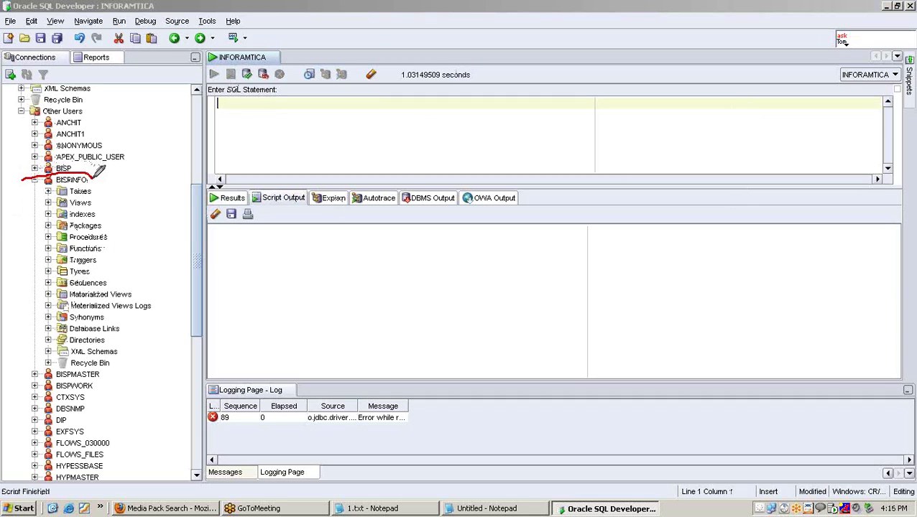
mouse_move(21, 179)
left_mouse_down()
mouse_move(23, 194)
mouse_move(93, 181)
left_mouse_up()
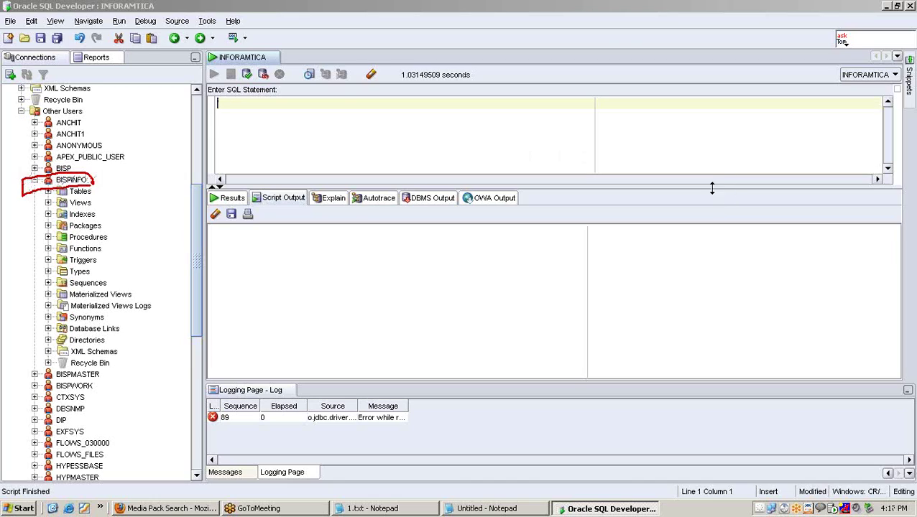
Enter "Grant connect,dba,resource to bispinfo;" in the SQL worksheet and run it as a script.
left_click(335, 102)
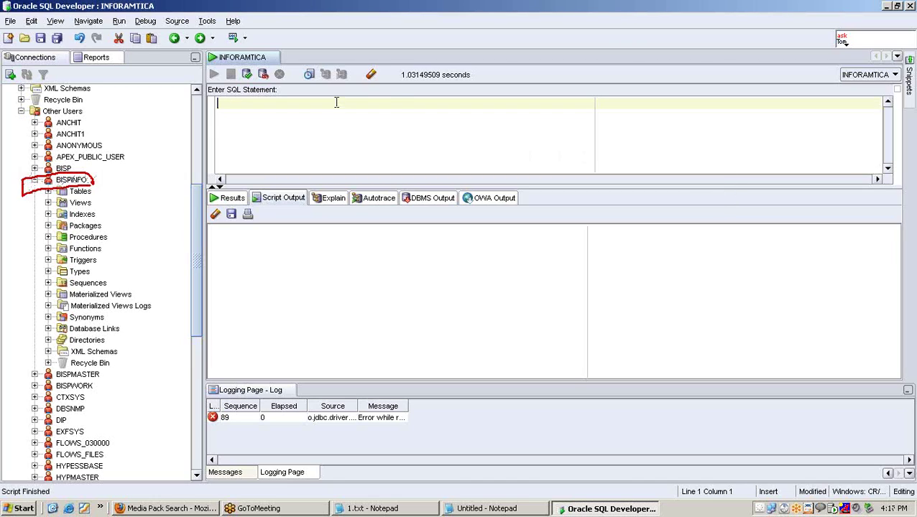
type("Grant connect,dba,resource to bispinfo;")
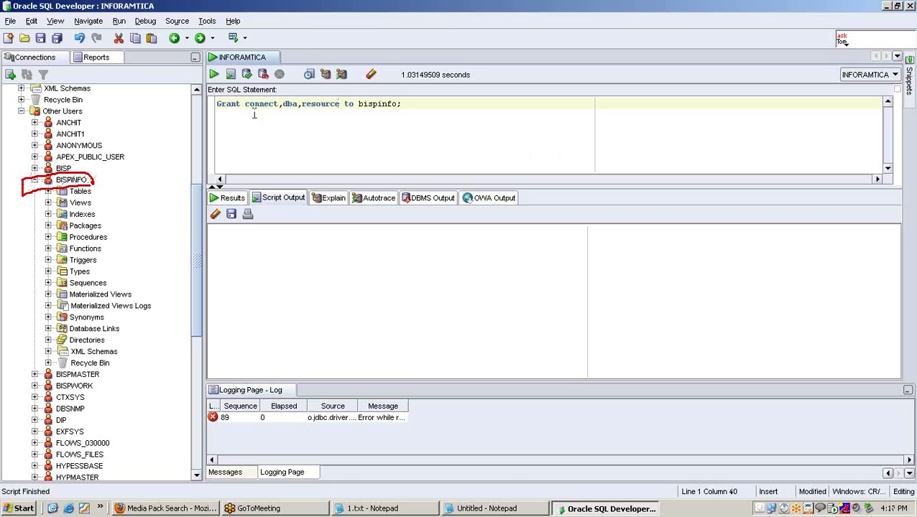
left_click_drag(217, 104, 339, 103)
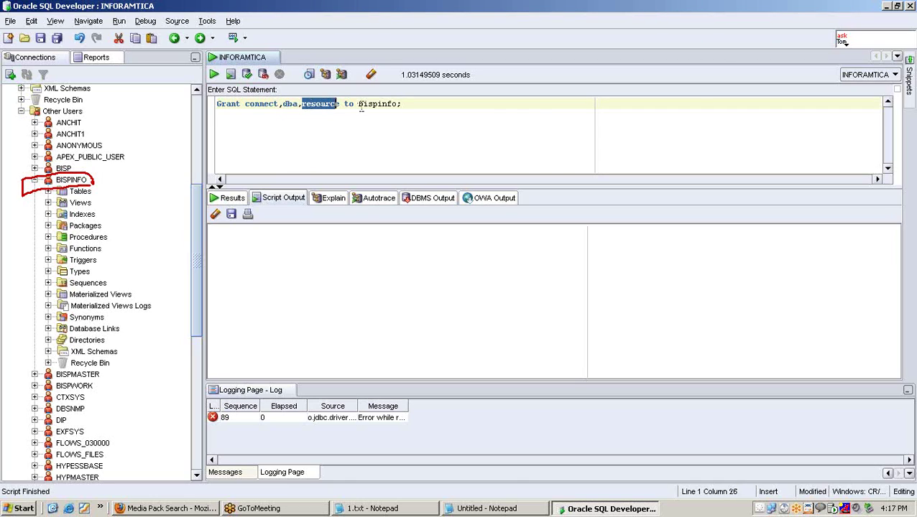
left_click(395, 103)
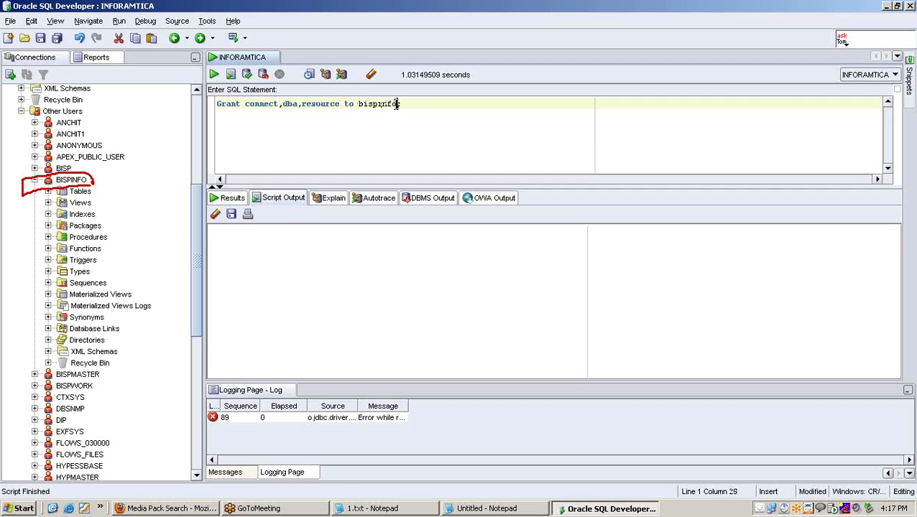
left_click(231, 75)
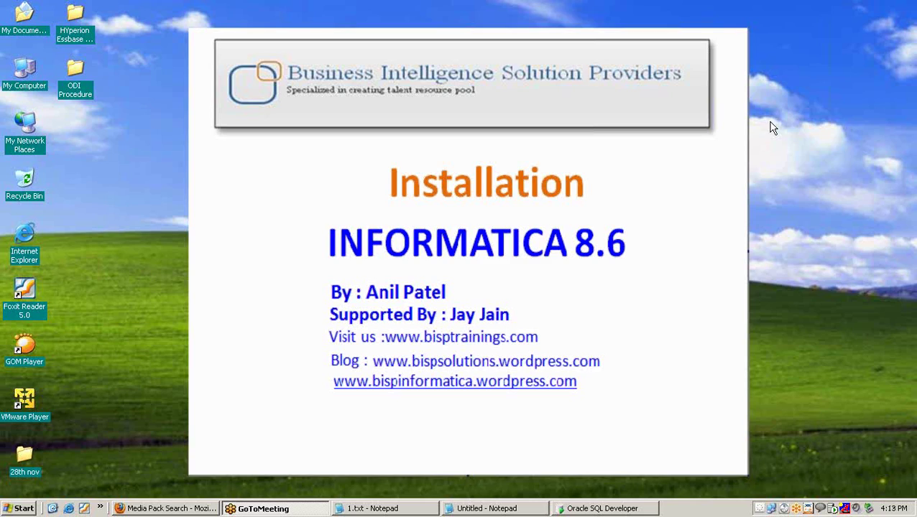
Switch to the untitled Notepad notes and highlight the edelivery.oracle.com address given for downloading Informatica 8.6.
left_click(481, 511)
left_click_drag(374, 108, 353, 75)
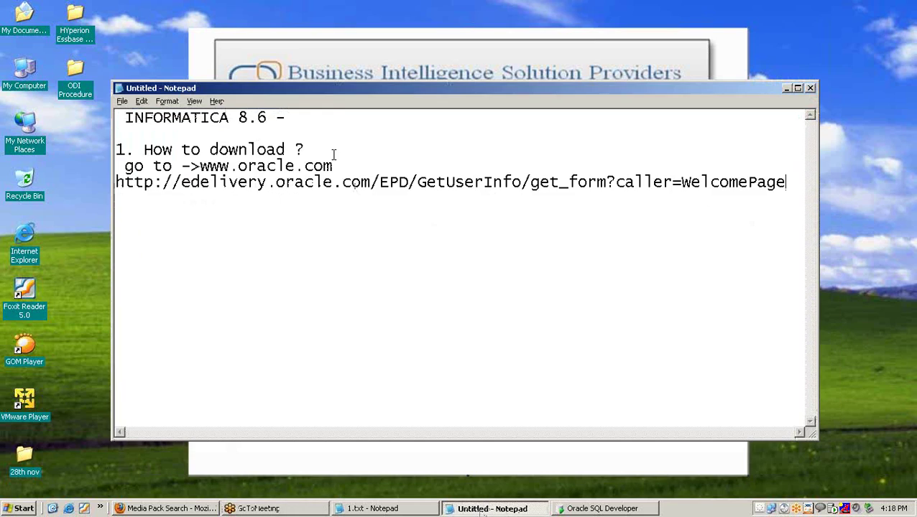
left_click_drag(400, 95, 316, 94)
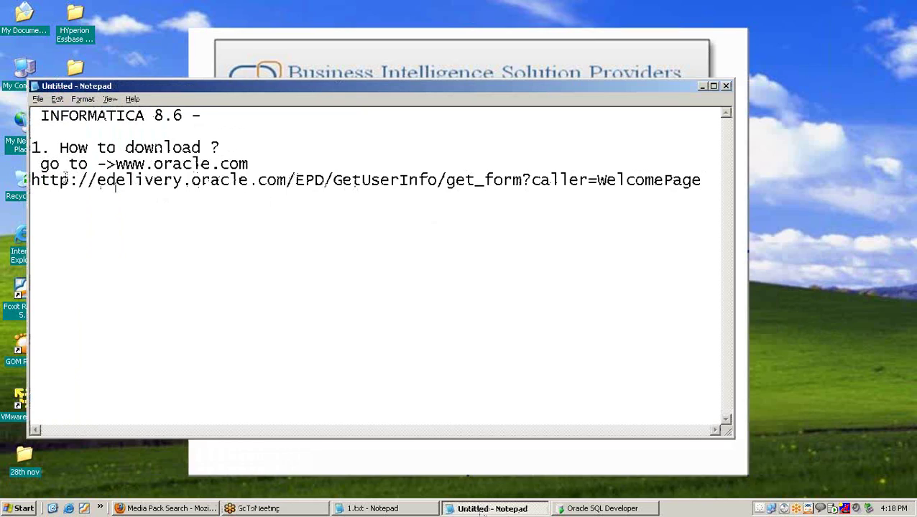
left_click_drag(31, 179, 240, 181)
left_click(344, 169)
left_click_drag(31, 179, 622, 190)
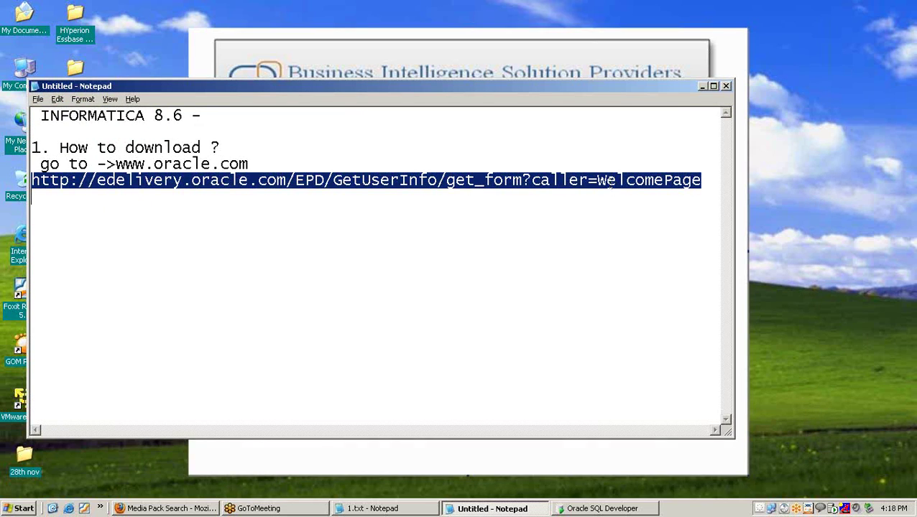
Switch to Firefox and run a media pack search for Oracle Business Intelligence on Microsoft Windows (32-bit).
key("alt+Tab")
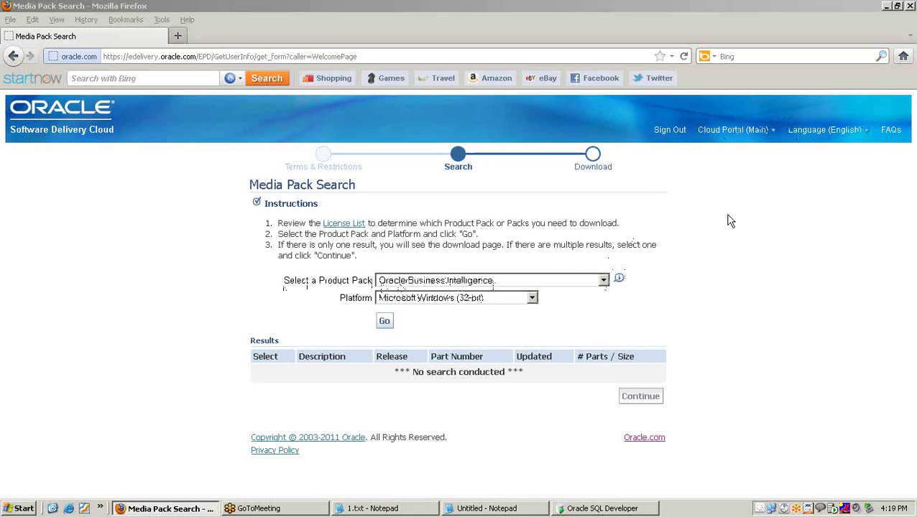
left_click_drag(282, 287, 371, 284)
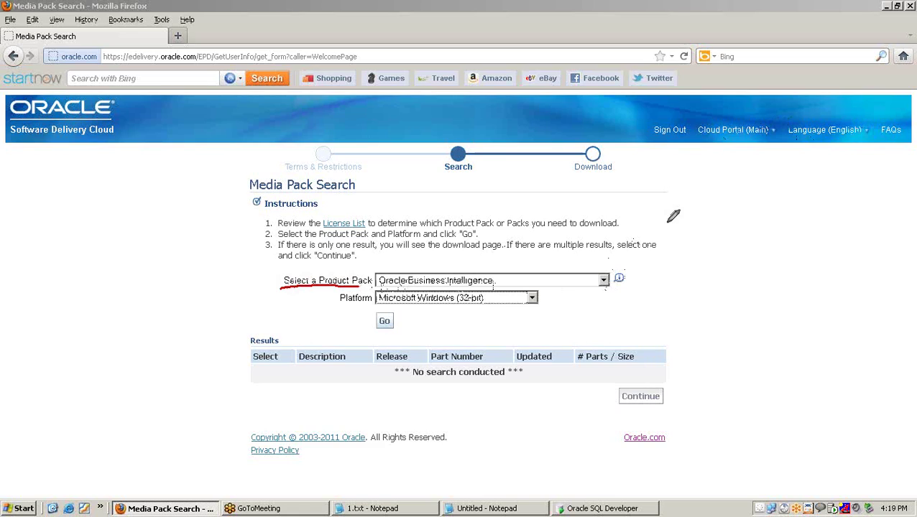
left_click(603, 281)
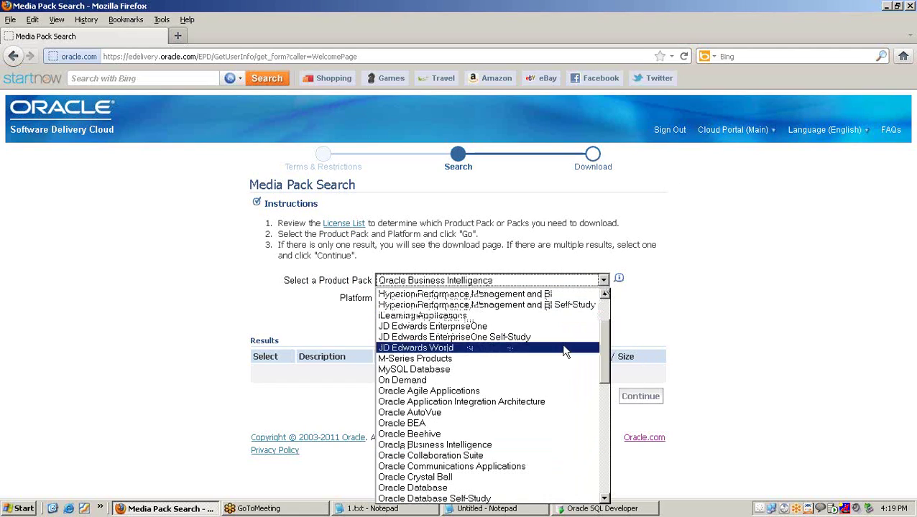
left_click(551, 446)
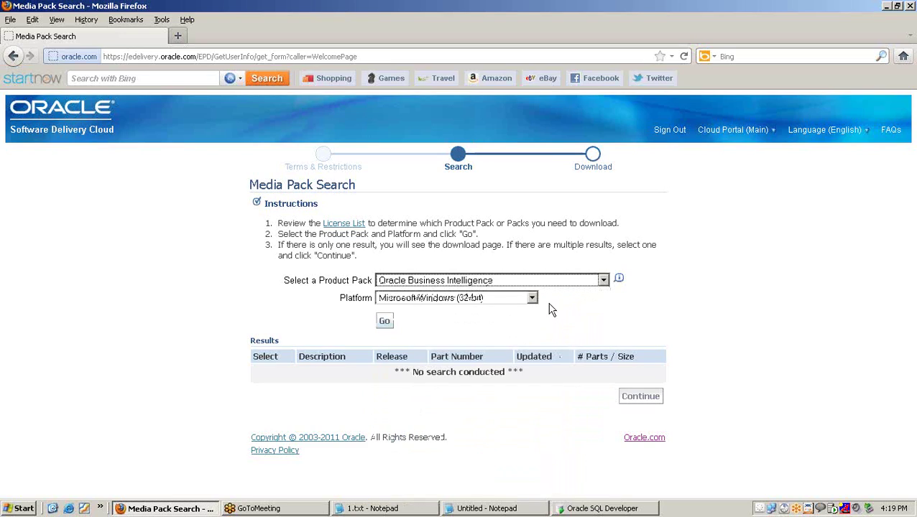
left_click(532, 299)
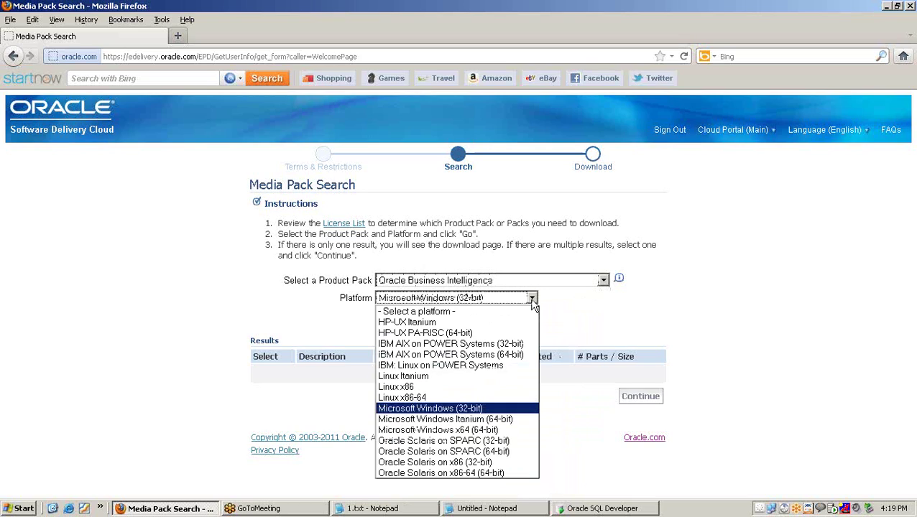
left_click(515, 410)
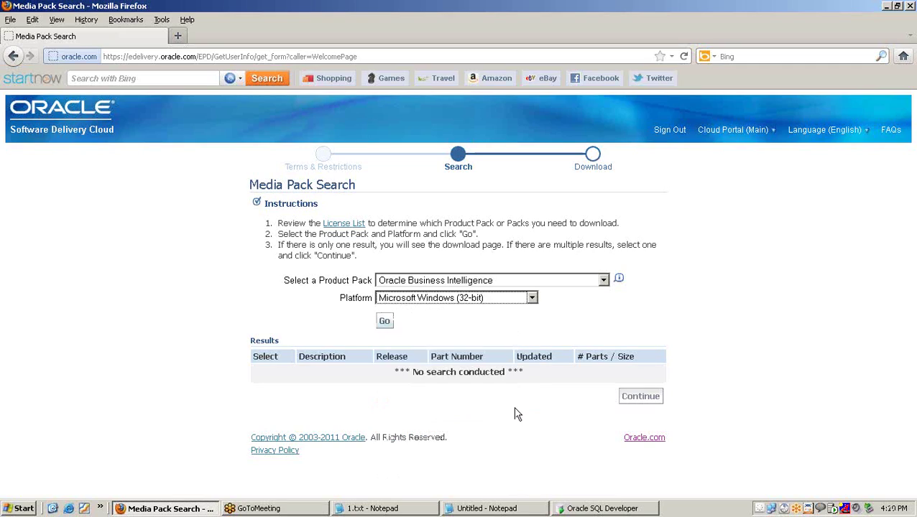
left_click(384, 325)
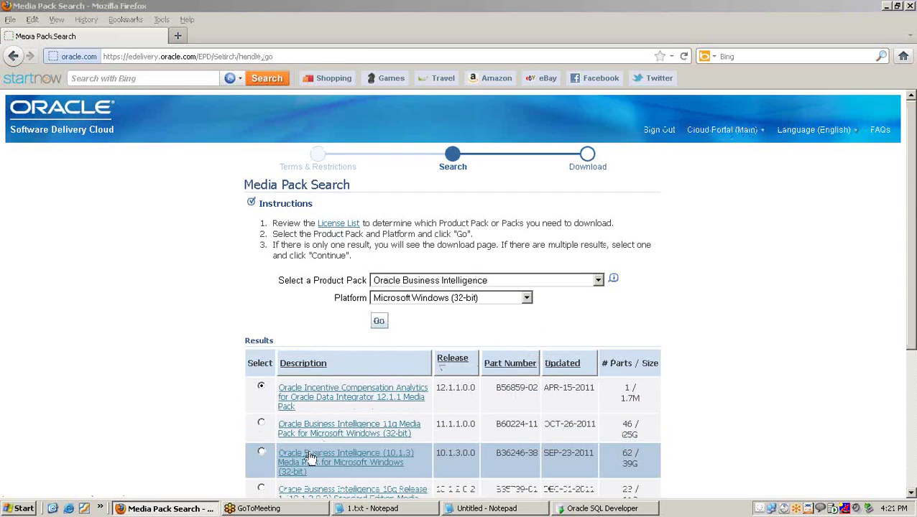
Choose the Oracle Business Intelligence (10.1.3) Media Pack for Microsoft Windows (32-bit) and continue to its download page.
left_click(262, 454)
left_click(262, 455)
scroll(298, 316, "down", 4)
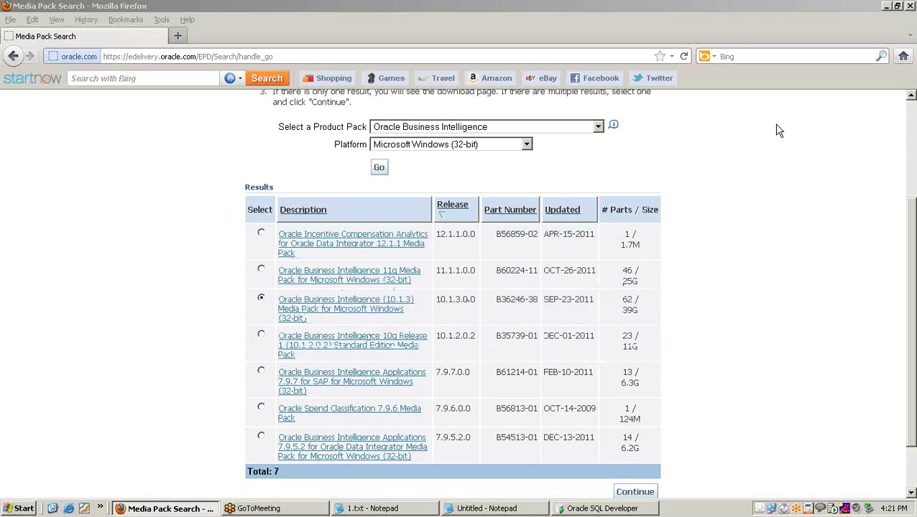
scroll(755, 151, "down", 2)
left_click(630, 429)
left_click(635, 429)
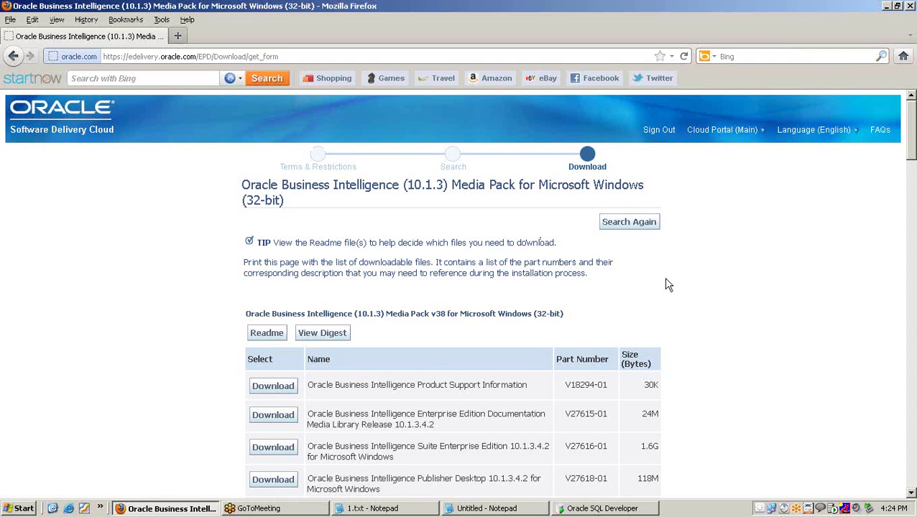
Look through the media pack's download list for the Informatica PowerCenter and PowerConnect Adapters files.
scroll(666, 285, "down", 8)
scroll(666, 285, "down", 5)
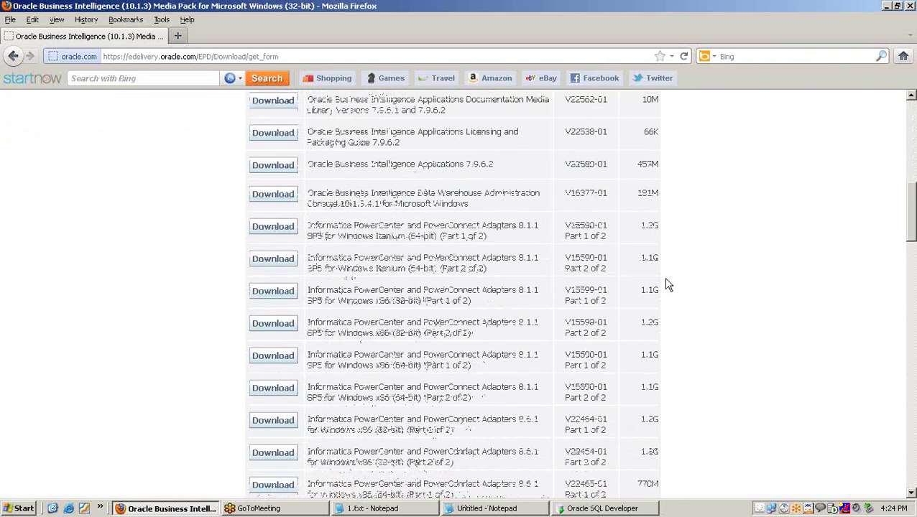
scroll(557, 302, "down", 5)
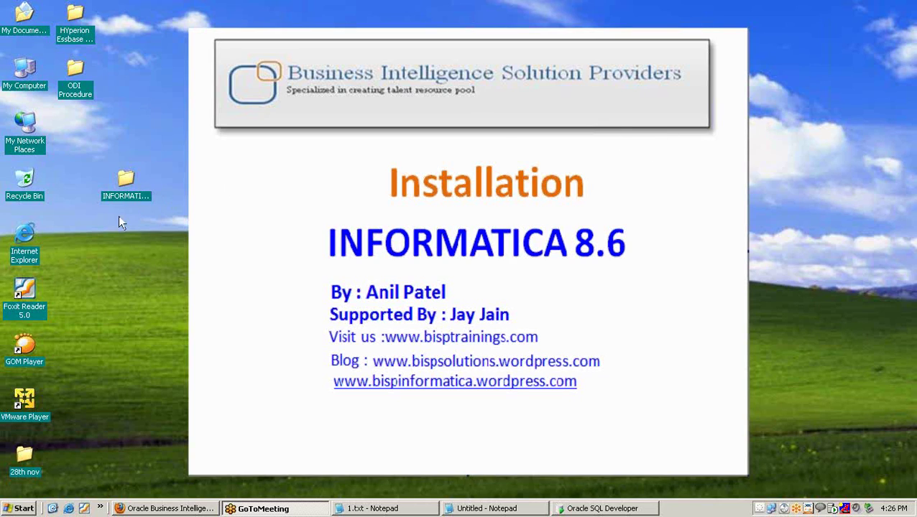
Open the INFORMATICA8.6 folder on the desktop and point out its license key, client and server folders.
double_click(126, 185)
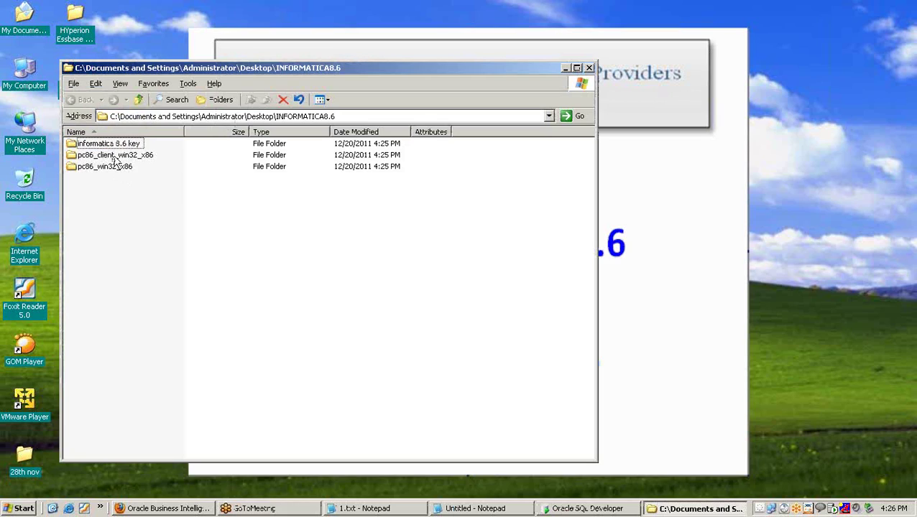
left_click(115, 159)
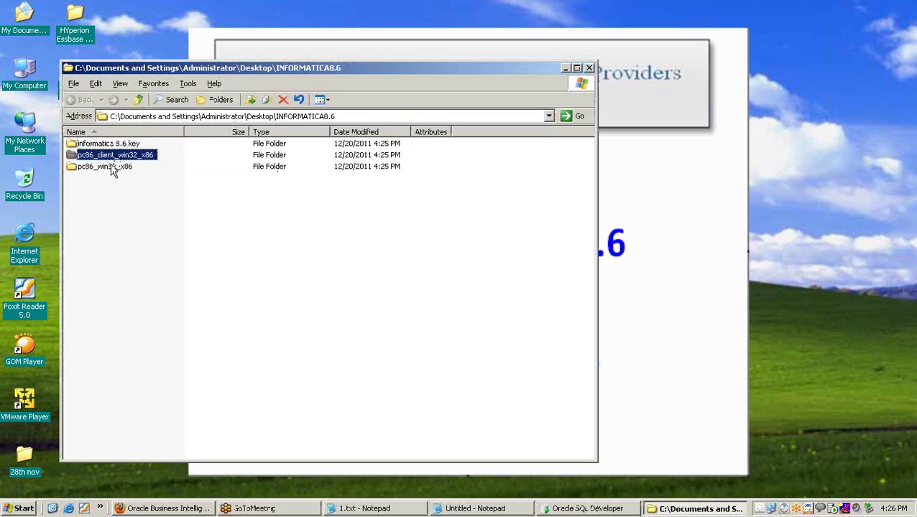
left_click(112, 168)
left_click(112, 145)
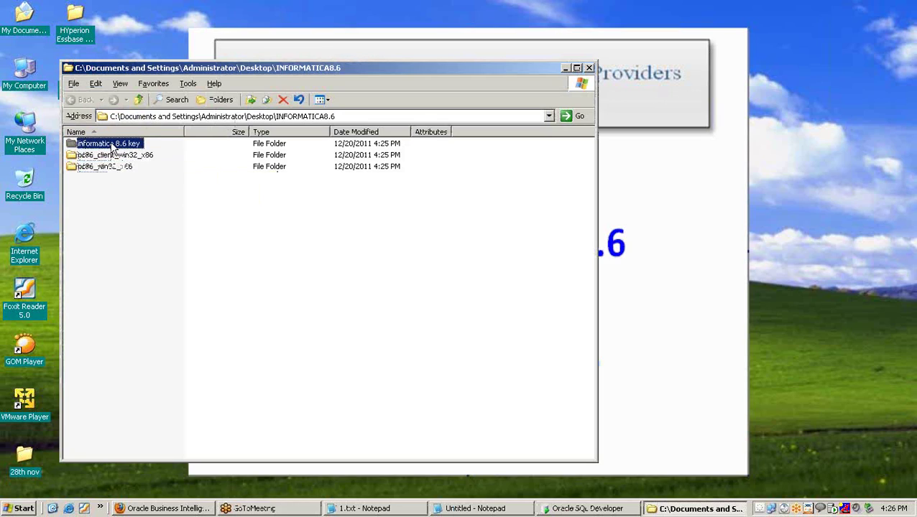
left_click(757, 119)
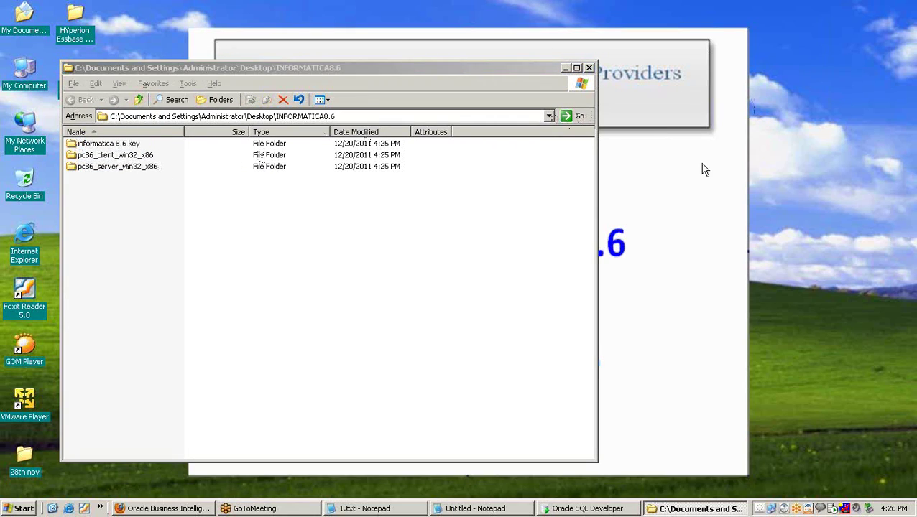
left_click(726, 202)
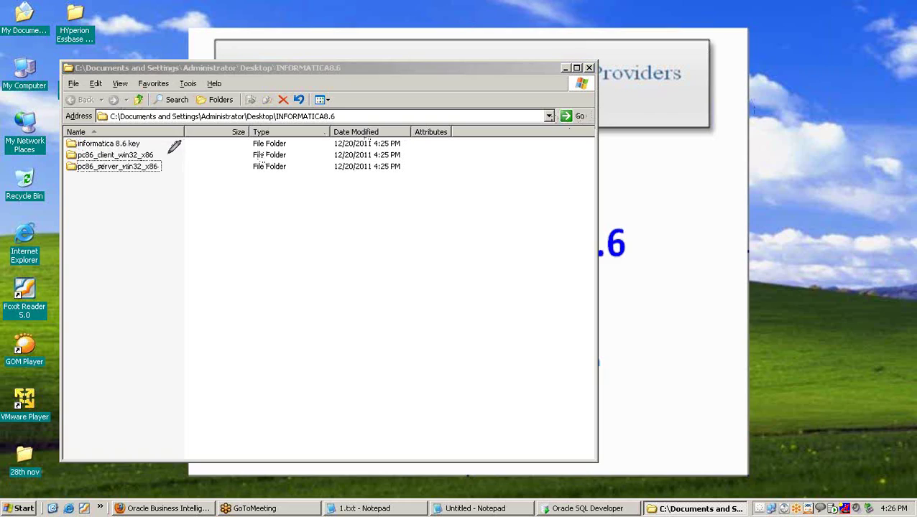
mouse_move(154, 157)
left_mouse_down()
mouse_move(177, 149)
mouse_move(184, 168)
left_mouse_up()
mouse_move(146, 138)
left_mouse_down()
mouse_move(155, 132)
mouse_move(147, 145)
left_mouse_up()
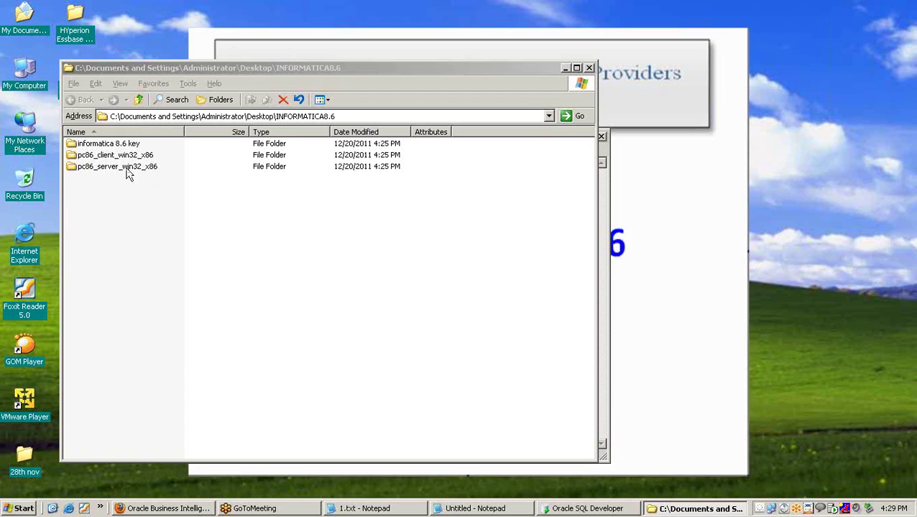
Bring up the untitled Notepad installation steps, highlight the server installation entry, and minimize the notes.
left_click(605, 197)
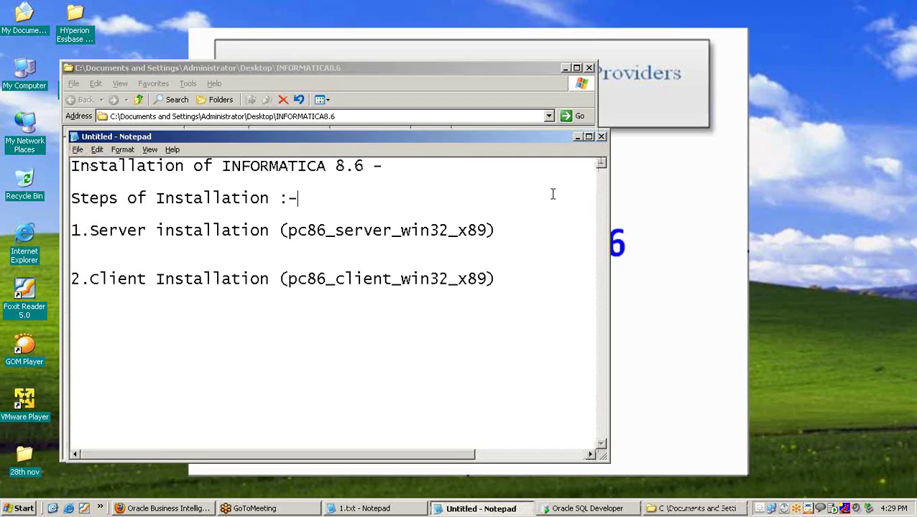
left_click_drag(409, 134, 443, 90)
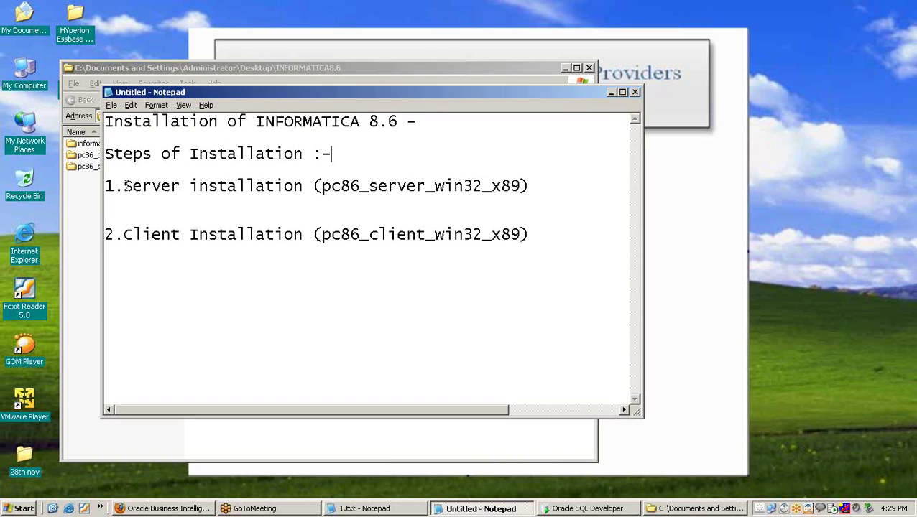
left_click_drag(115, 185, 325, 188)
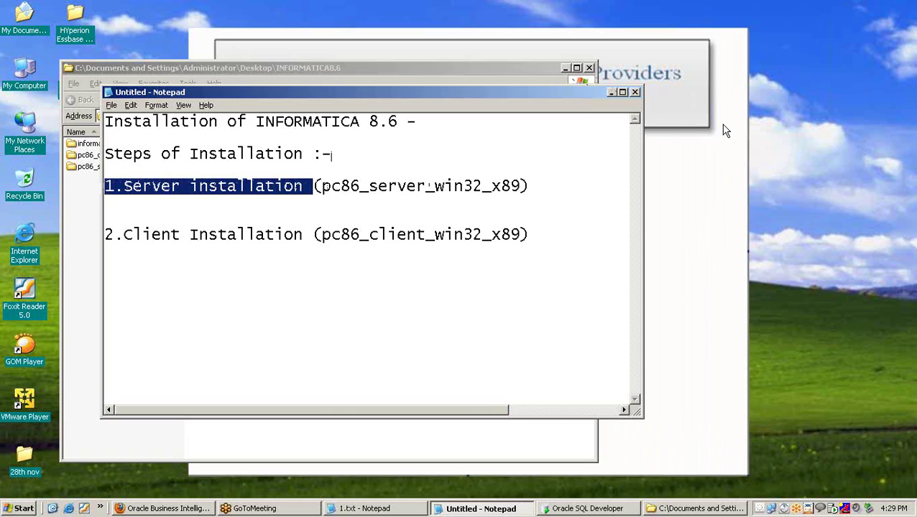
left_click(536, 181)
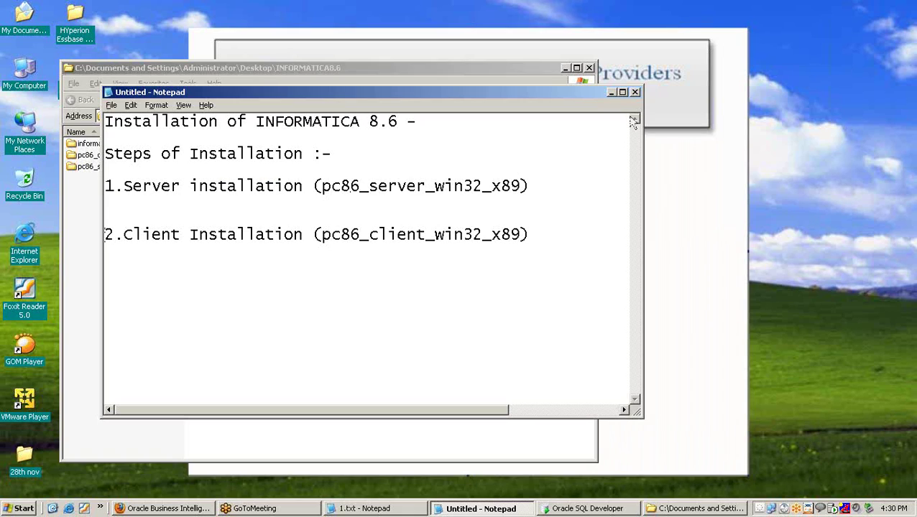
left_click(611, 91)
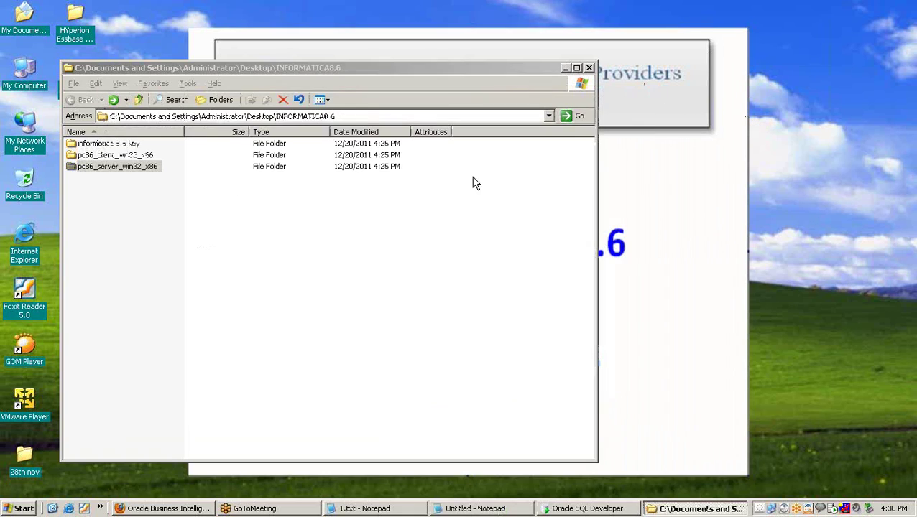
Open the pc86_server_win32_x86 folder, run install.bat, and minimize the folder window.
double_click(135, 171)
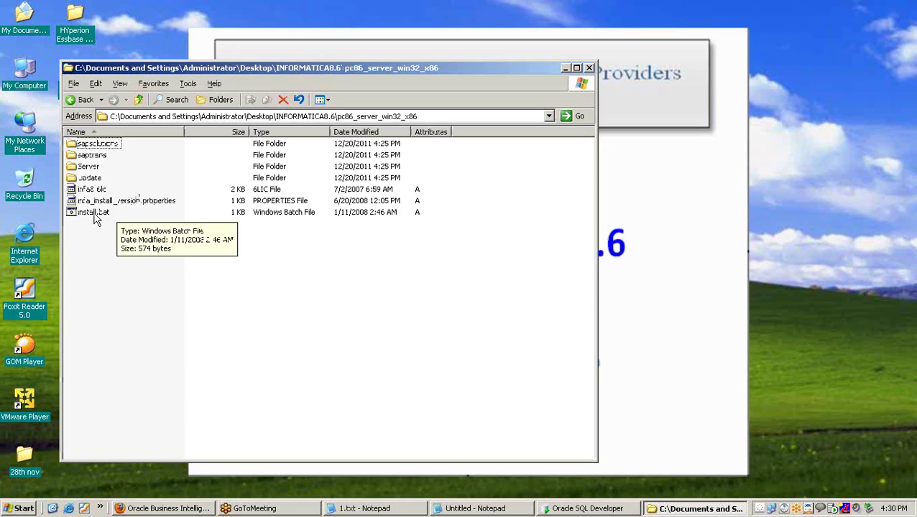
left_click(764, 120)
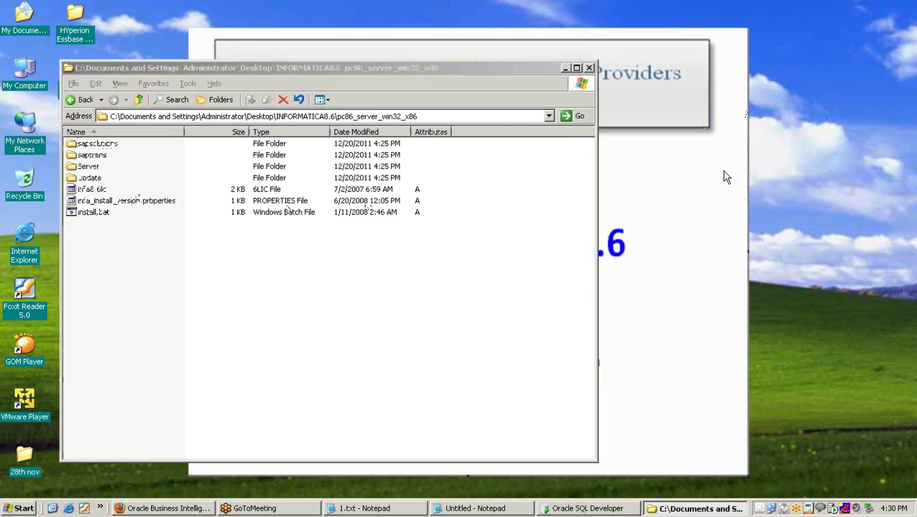
mouse_move(60, 217)
left_mouse_down()
mouse_move(114, 216)
mouse_move(109, 205)
mouse_move(63, 205)
mouse_move(61, 216)
left_mouse_up()
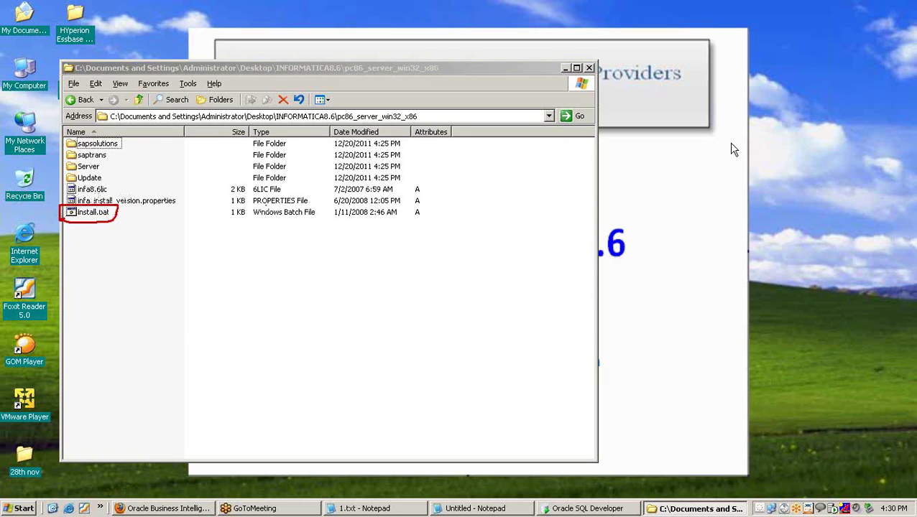
left_click(757, 123)
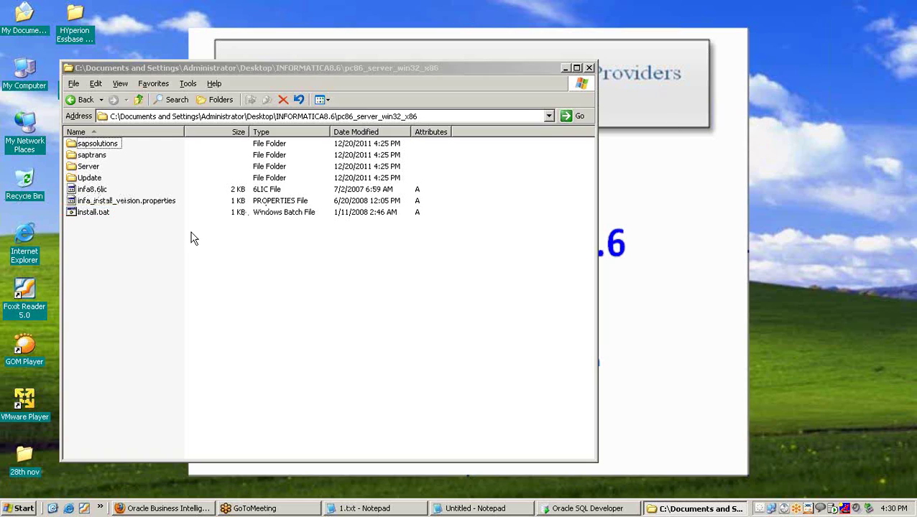
double_click(85, 215)
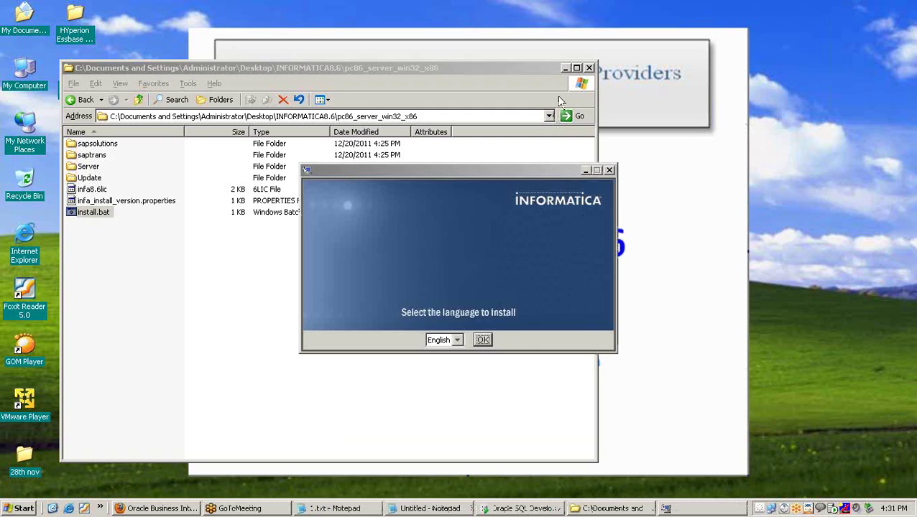
left_click(565, 68)
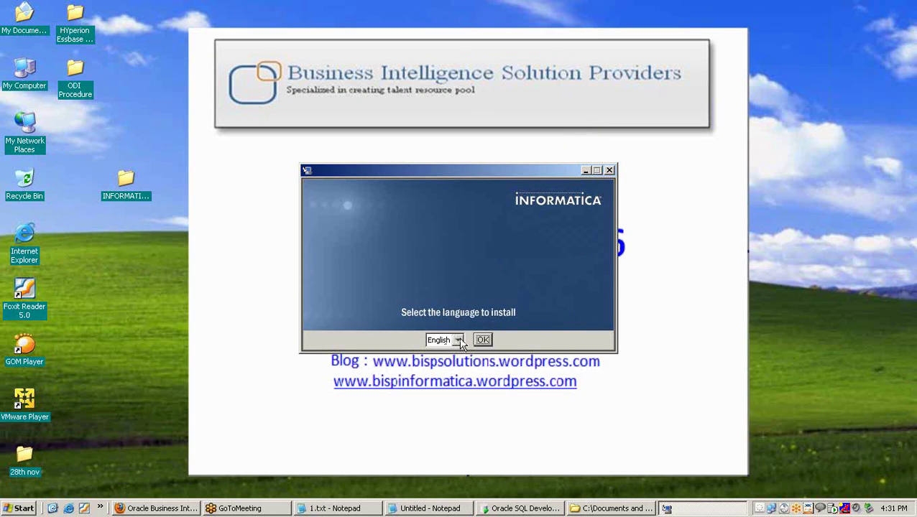
Accept English as the installer language and choose the Install PowerCenter 8.6.0 installation type.
left_click(483, 340)
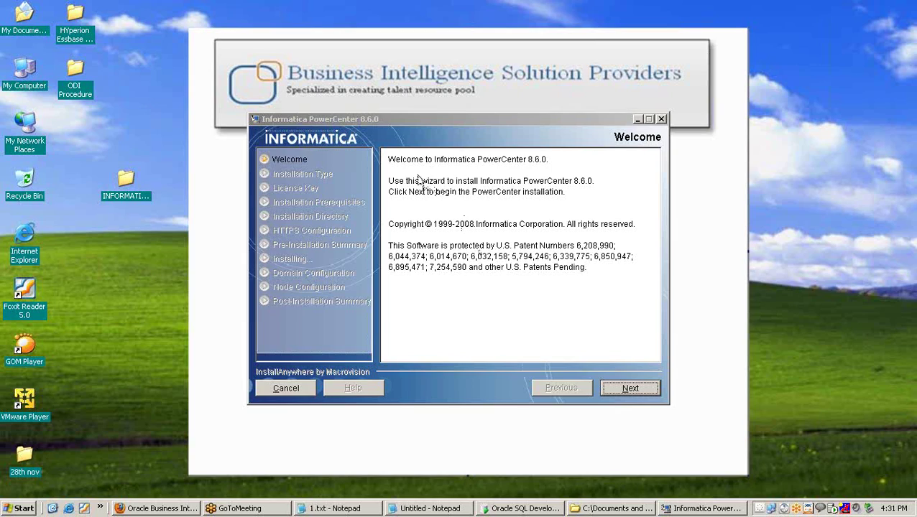
left_click(628, 391)
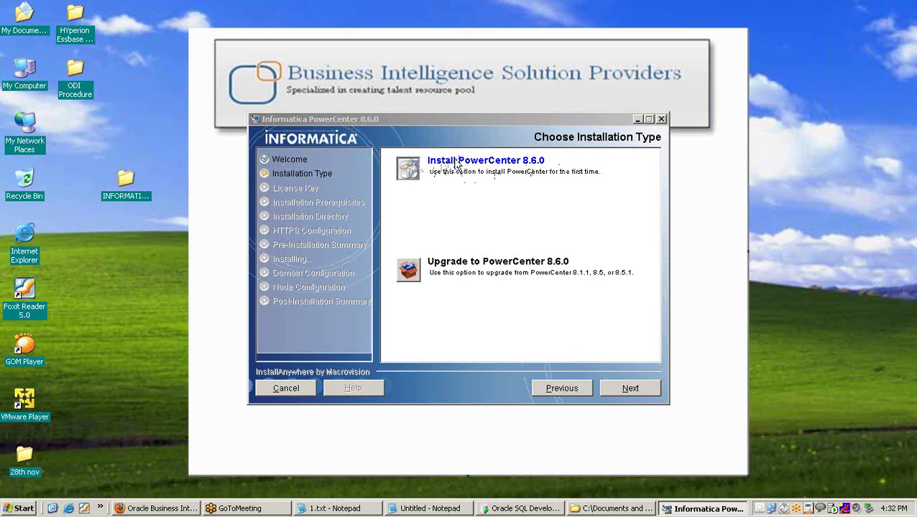
left_click(413, 175)
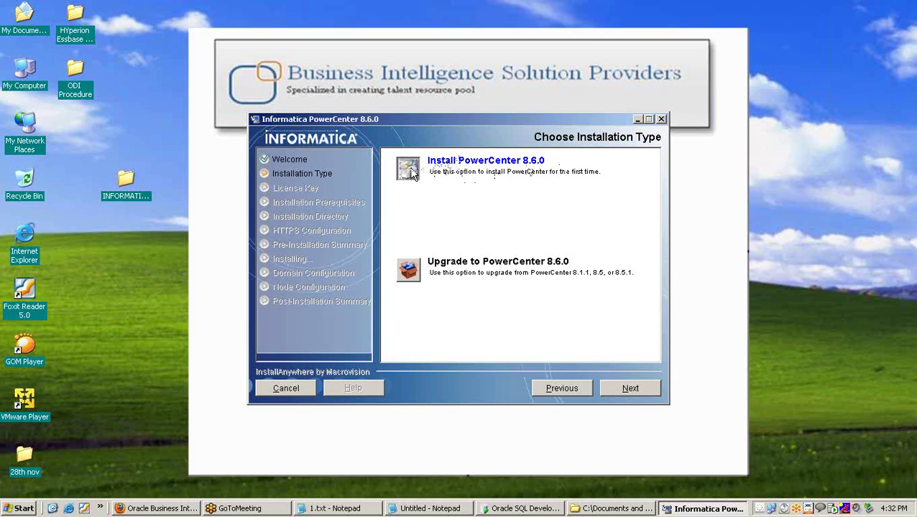
left_click(631, 392)
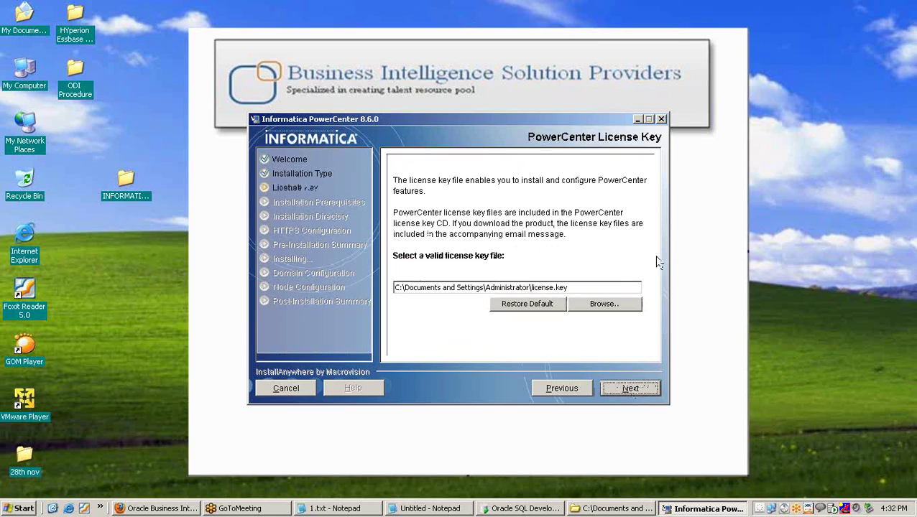
Check the license key file in the desktop's INFORMATICA8.6\informatica 8.6 key folder and close the folder window.
left_click(748, 125)
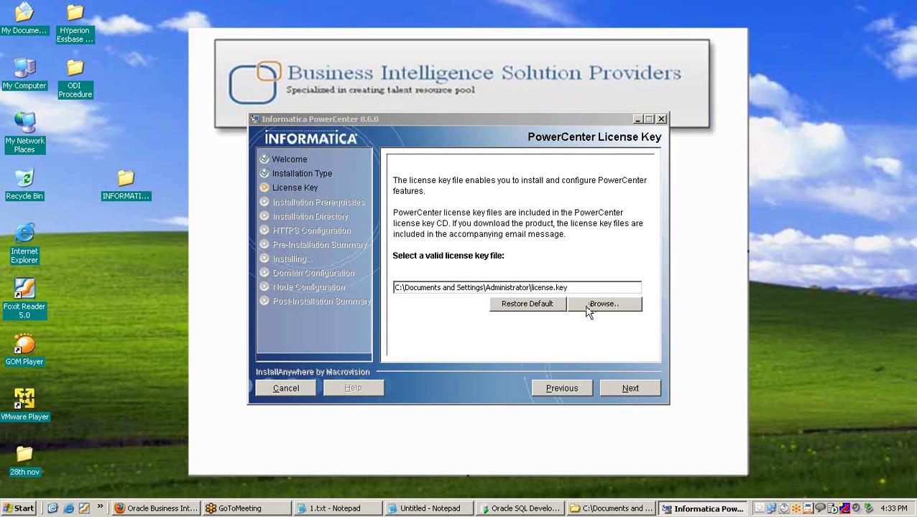
double_click(128, 185)
double_click(141, 158)
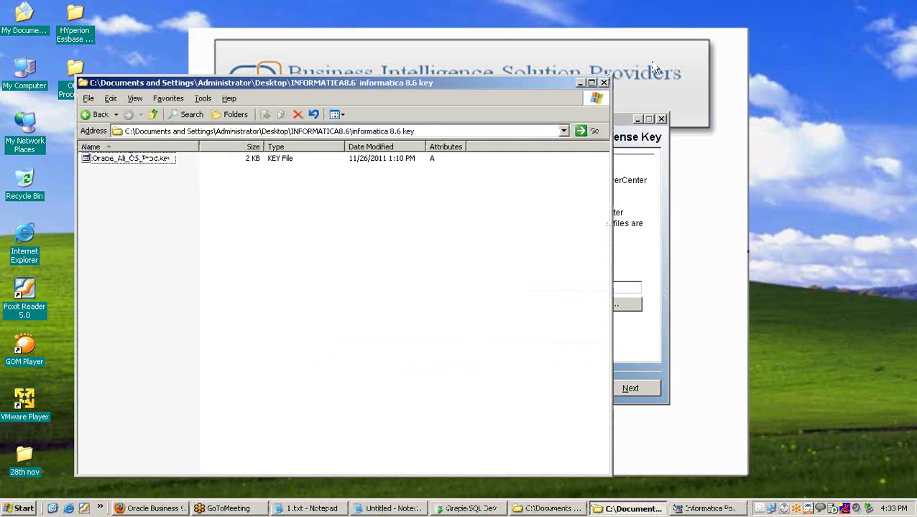
left_click(604, 82)
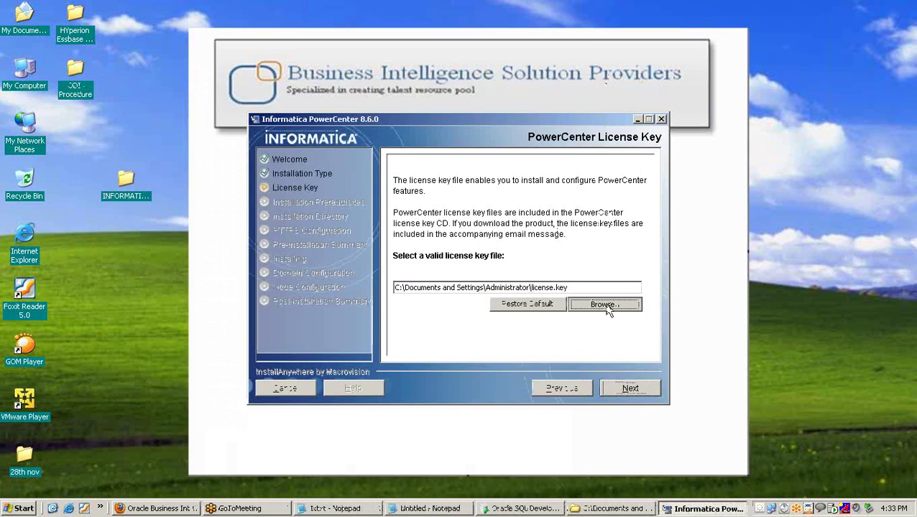
Select Oracle_All_OS_Prod.key from the informatica 8.6 key folder as the license key file and continue.
left_click(606, 305)
left_click(358, 227)
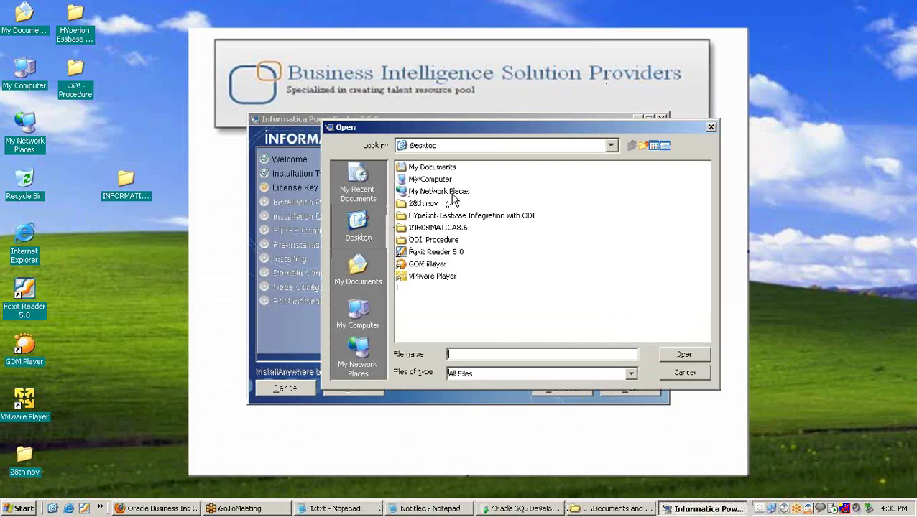
double_click(451, 228)
double_click(439, 168)
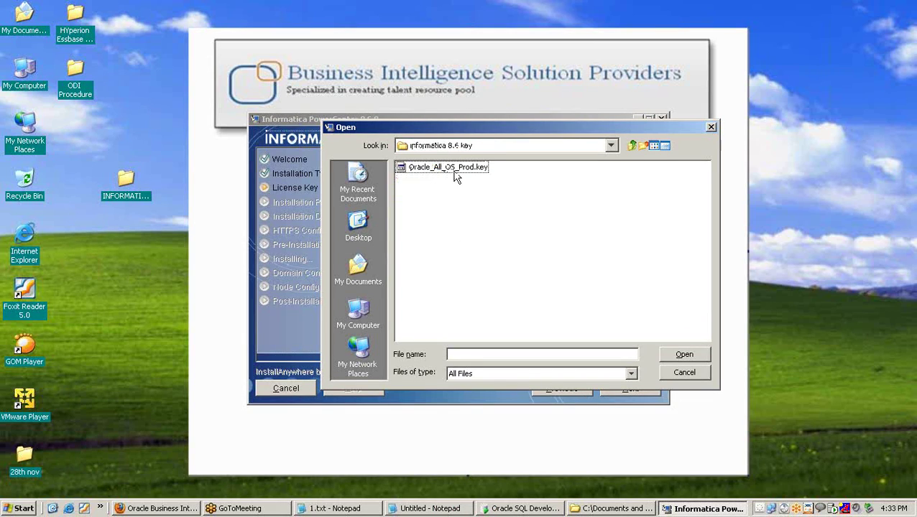
left_click(457, 171)
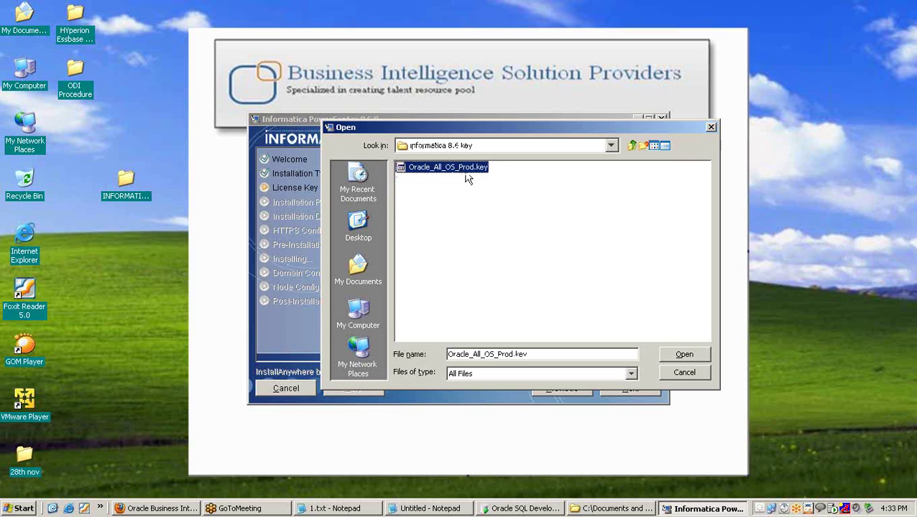
left_click(685, 356)
left_click(629, 394)
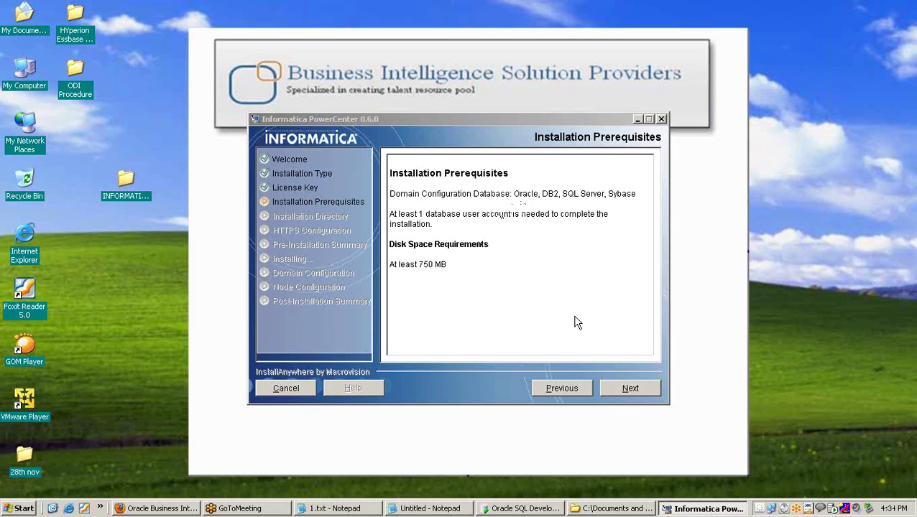
Go through both Installation Prerequisites pages and continue to the installation directory.
left_click(630, 388)
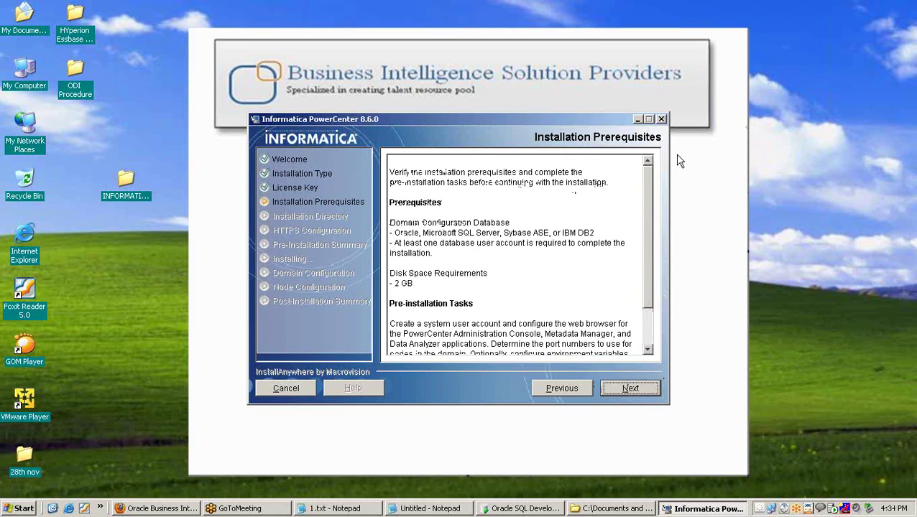
left_click_drag(644, 179, 660, 189)
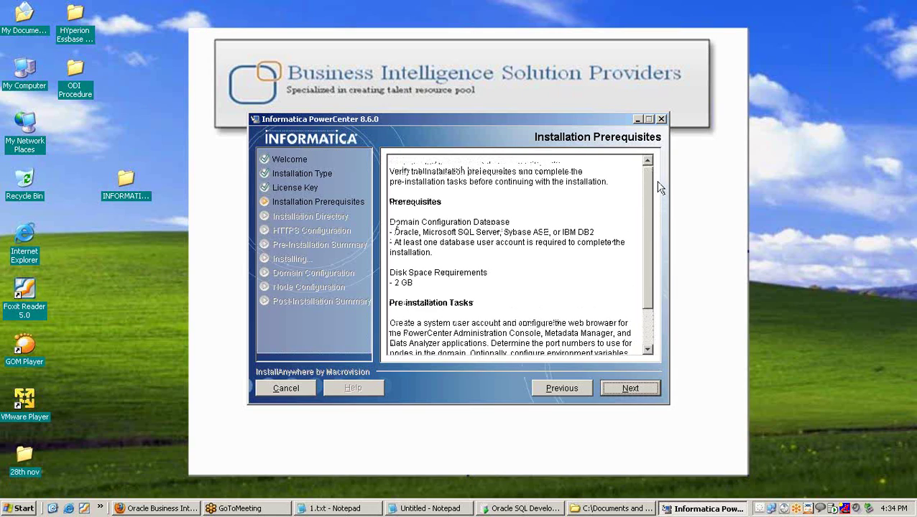
left_click(630, 388)
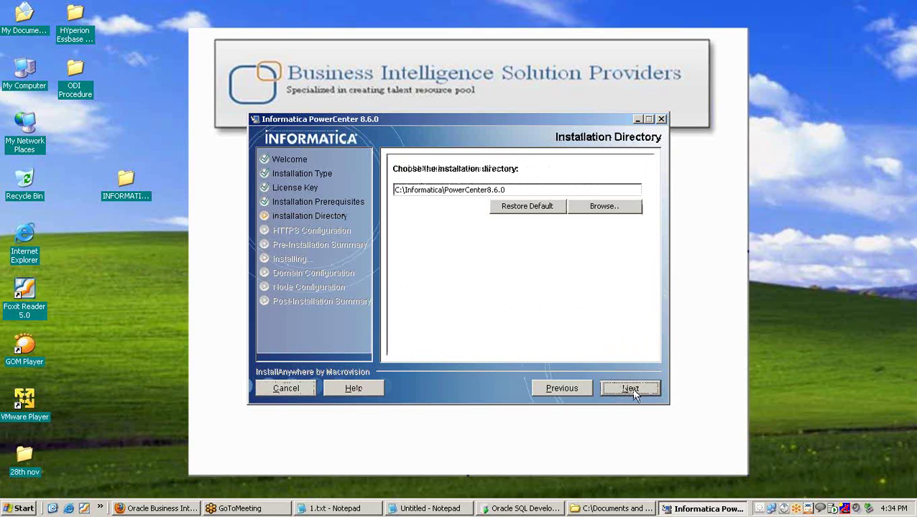
Accept C:\Informatica\PowerCenter8.6.0 as the installation directory and keep HTTPS enabled on port 8443 with the installer-generated keystore.
left_click(769, 107)
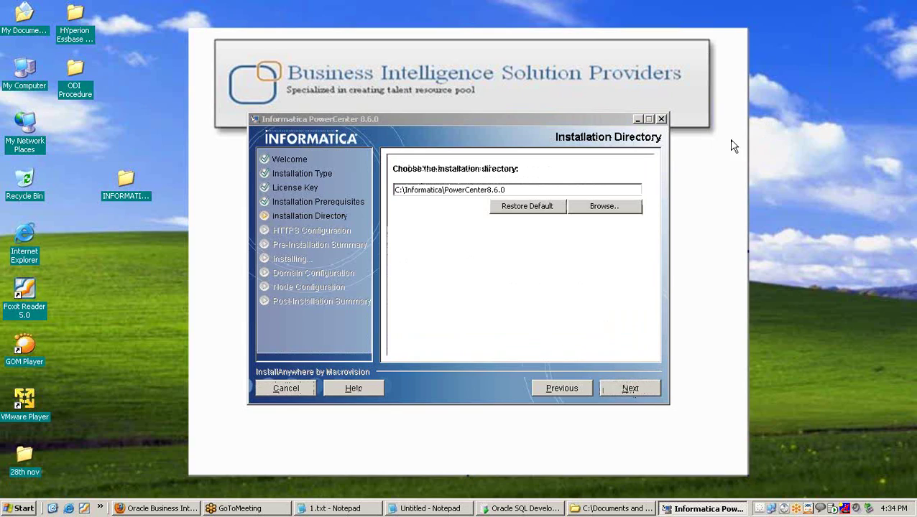
left_click(548, 191)
triple_click(548, 191)
left_click(549, 206)
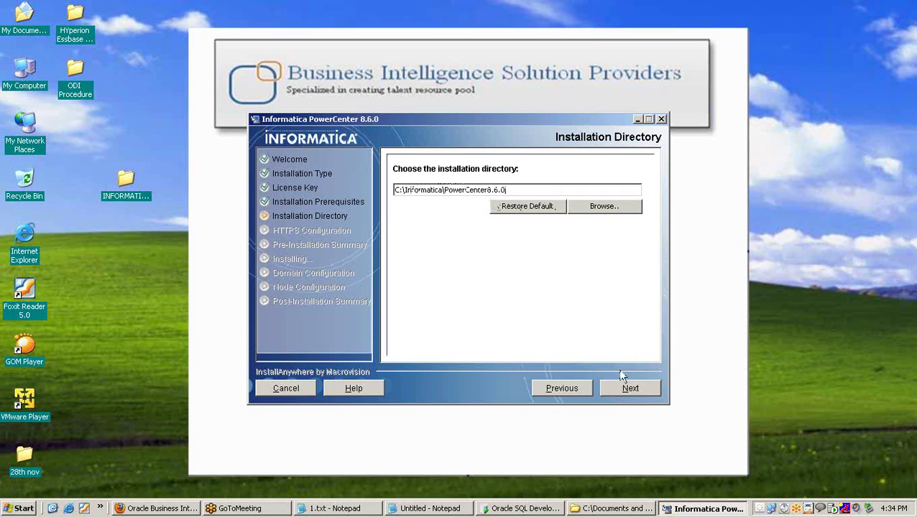
left_click(630, 387)
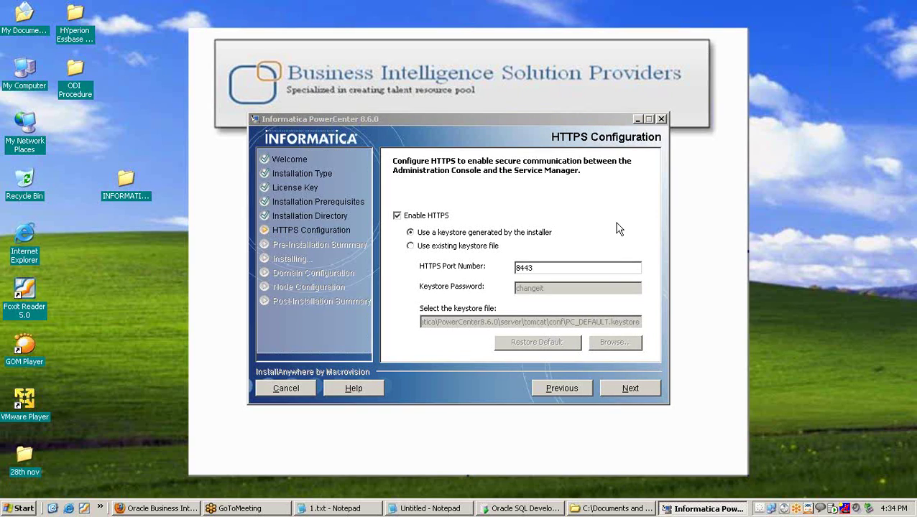
left_click(630, 394)
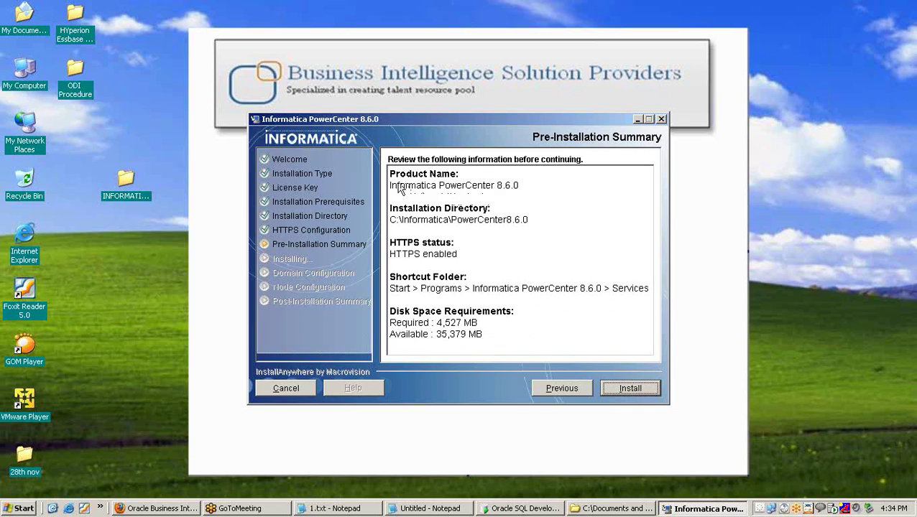
Review the product, directory, HTTPS, shortcut and disk space details in the pre-installation summary and start the installation.
left_click_drag(394, 189, 493, 222)
left_click(482, 225)
left_click_drag(390, 220, 544, 222)
left_click(456, 257)
left_click_drag(393, 262, 498, 262)
left_click(489, 263)
left_click_drag(398, 288, 464, 294)
left_click(395, 324)
left_click_drag(390, 312, 553, 337)
left_click(600, 345)
left_click(632, 389)
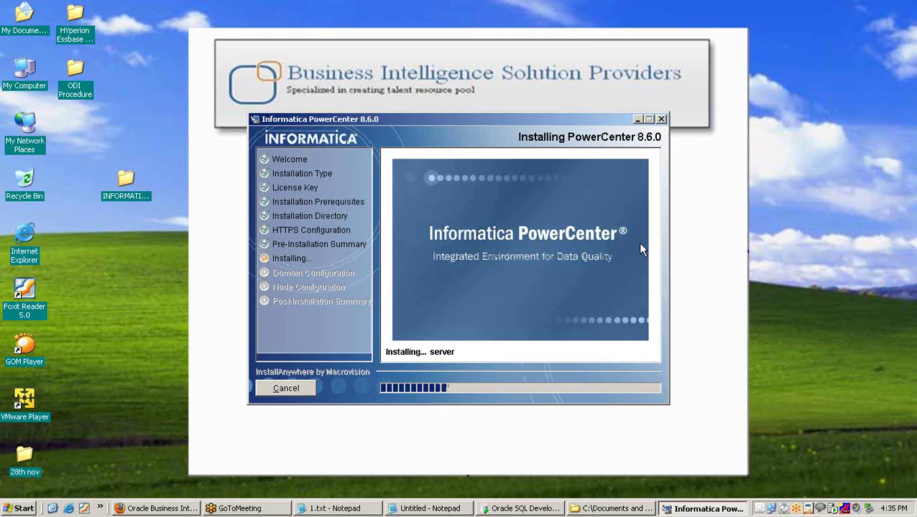
left_click(763, 123)
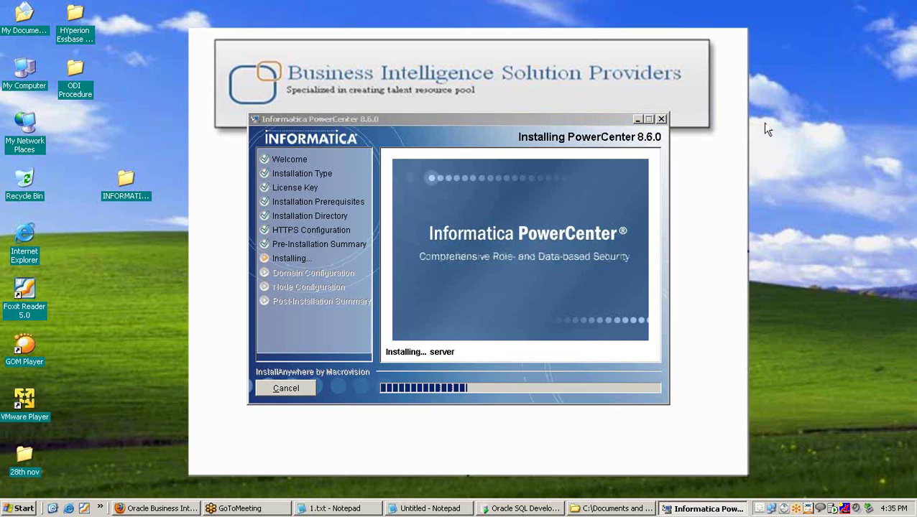